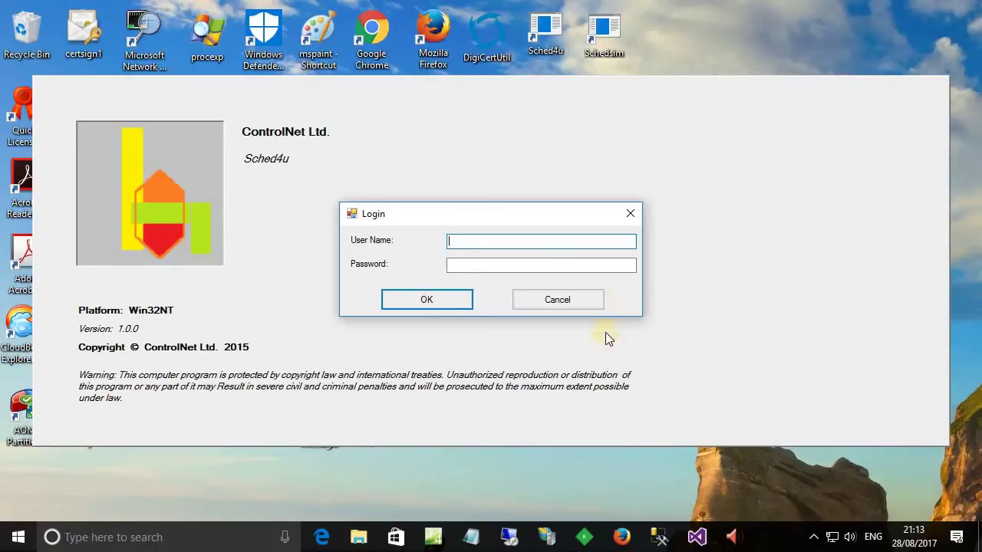
Log in, open the help topic for the Constraints screen and close it again.
click(447, 303)
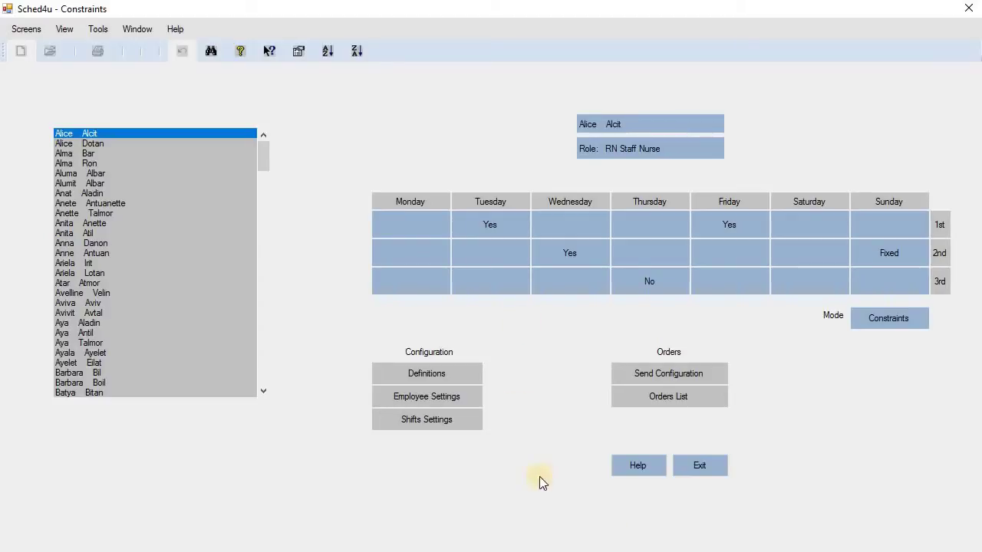
click(654, 465)
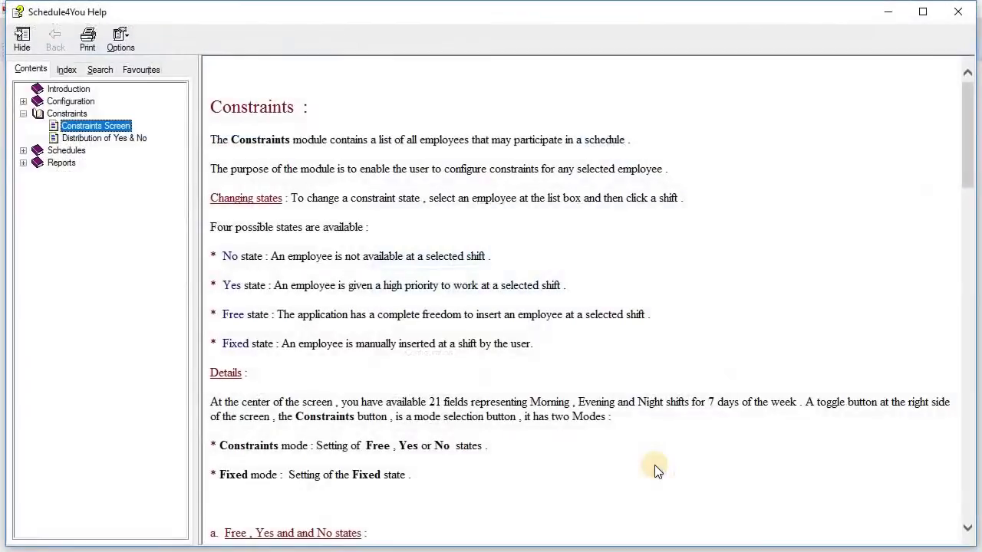
click(956, 14)
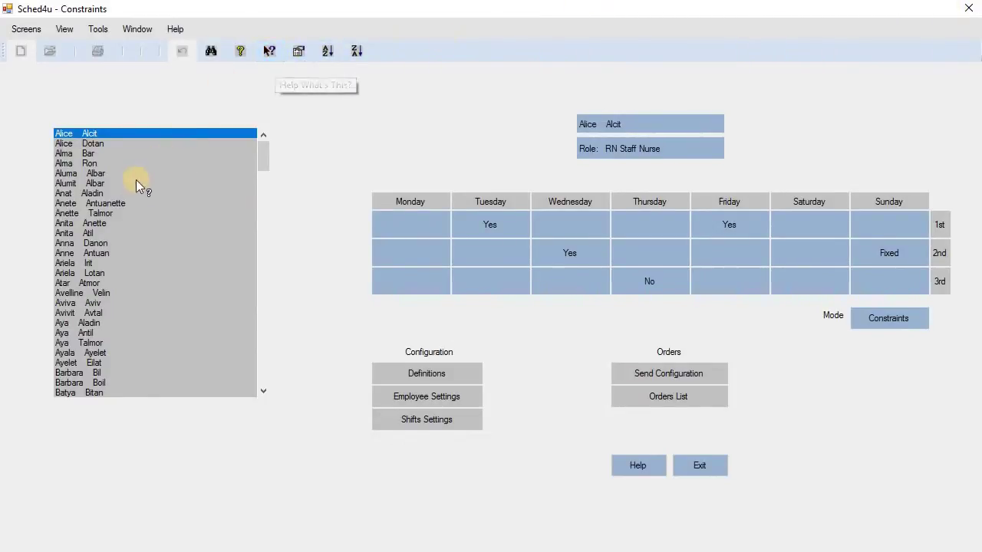
Read the What's This descriptions of the employee list and of the Monday 1st-shift cell.
click(90, 194)
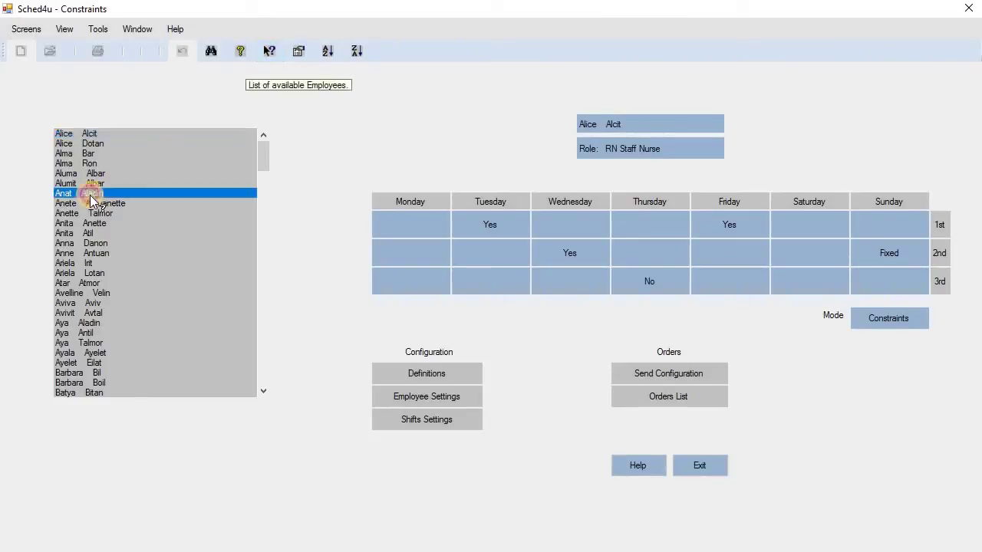
click(404, 219)
click(336, 116)
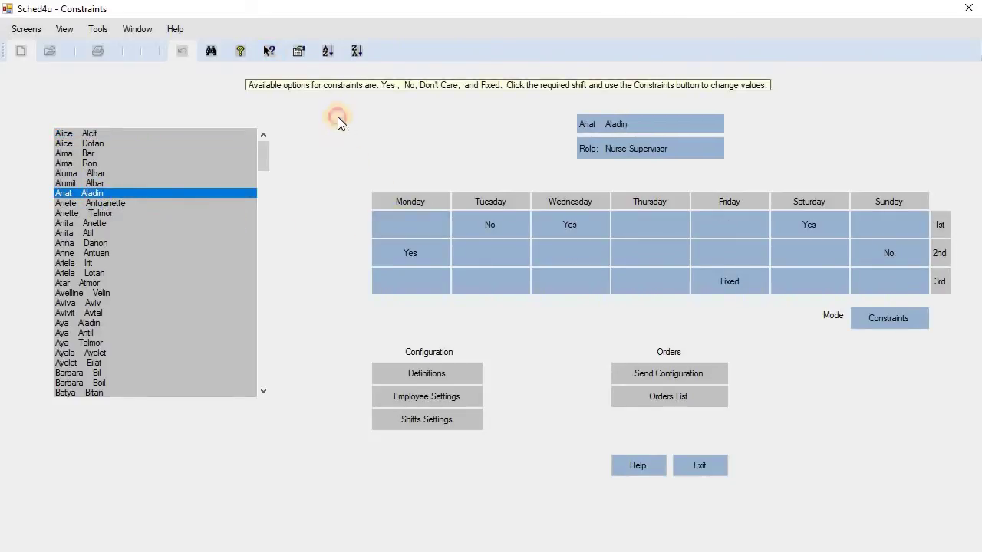
Read the What's This descriptions of Employee Settings and Send Configuration.
click(271, 54)
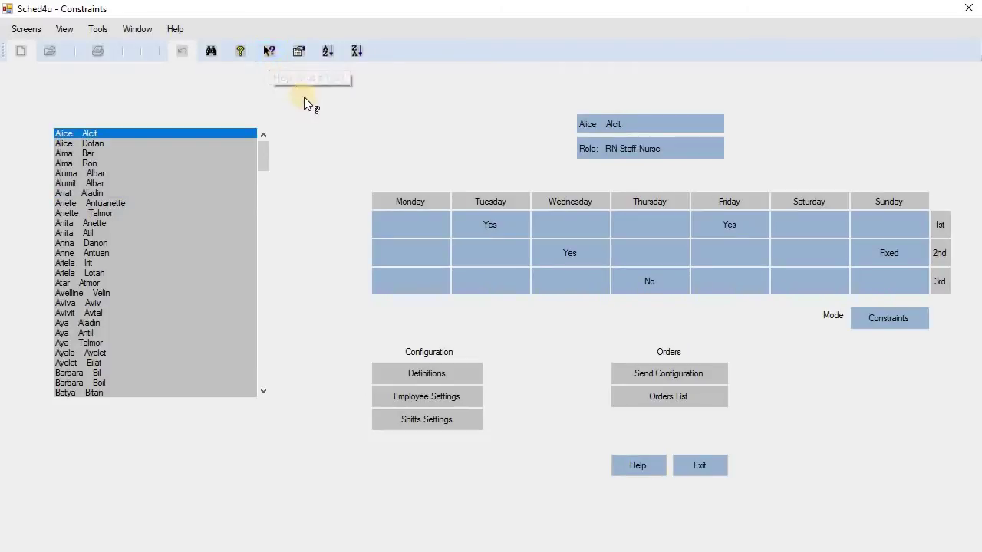
click(273, 55)
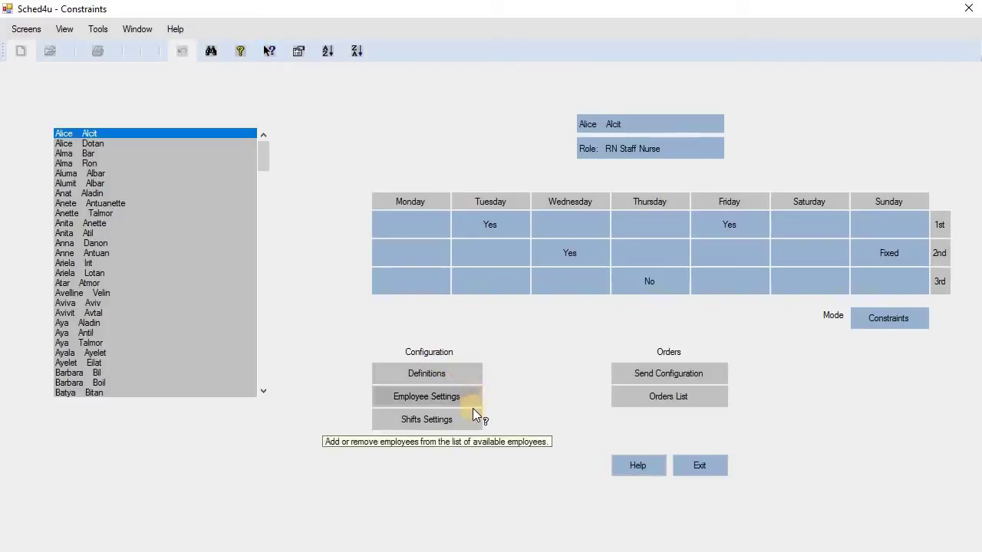
click(721, 371)
click(326, 120)
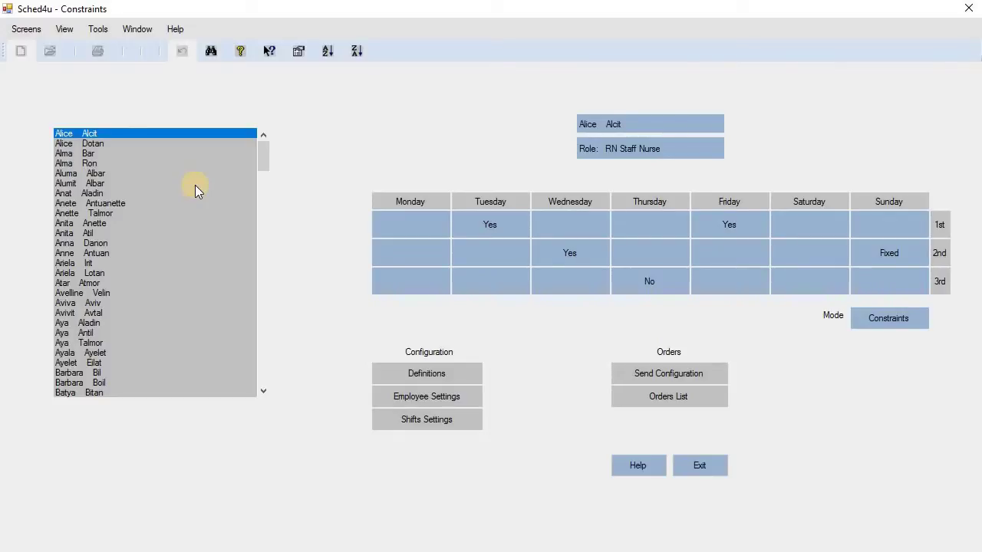
Browse the weekly constraints of the first seven employees in the list and return to the first one.
key(alt)
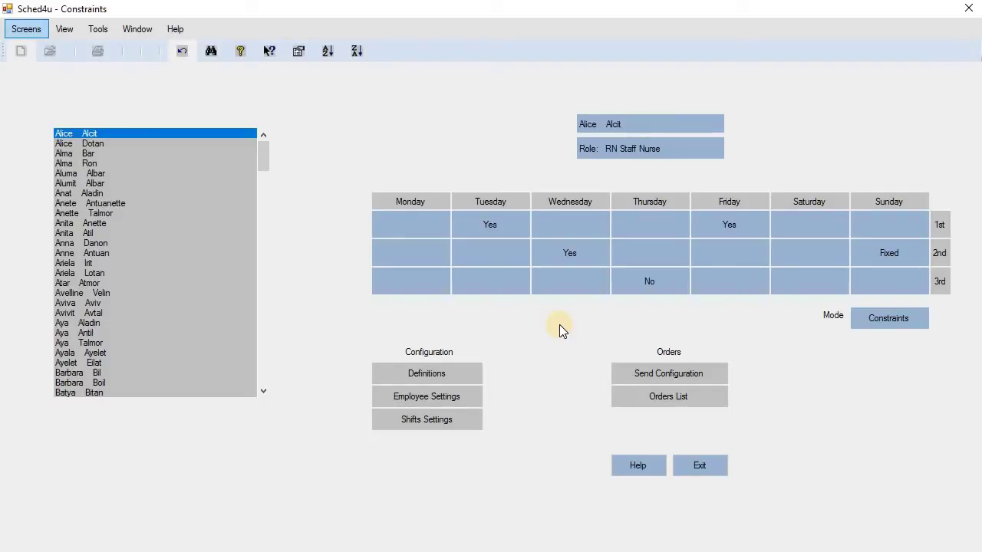
key(Down)
key(Down)
key(Down)
key(Down)
key(Down)
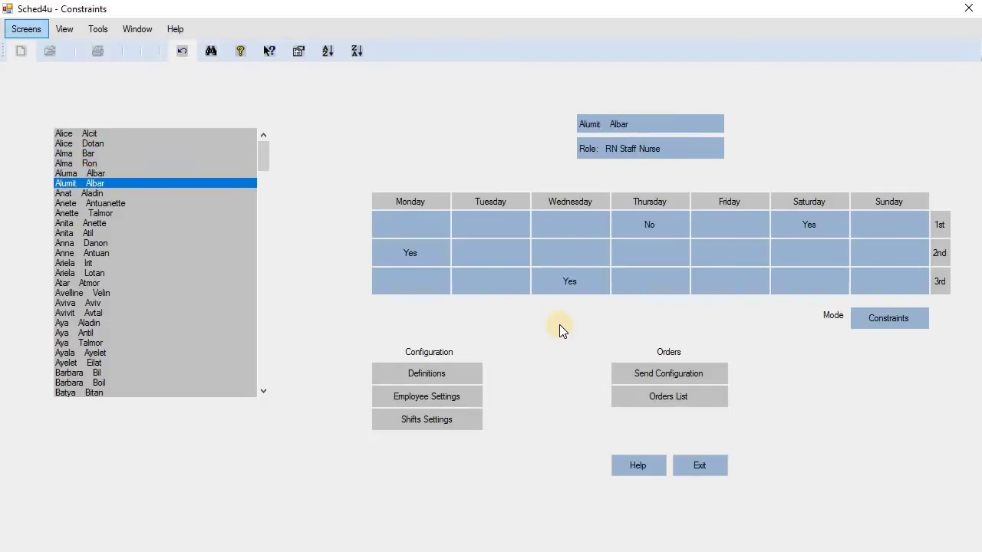
key(Down)
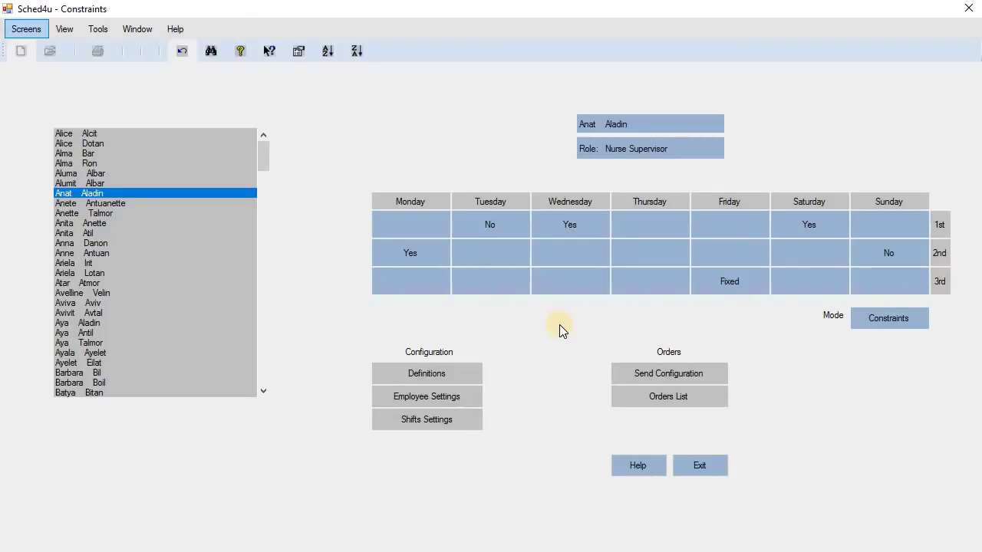
key(Up)
key(Home)
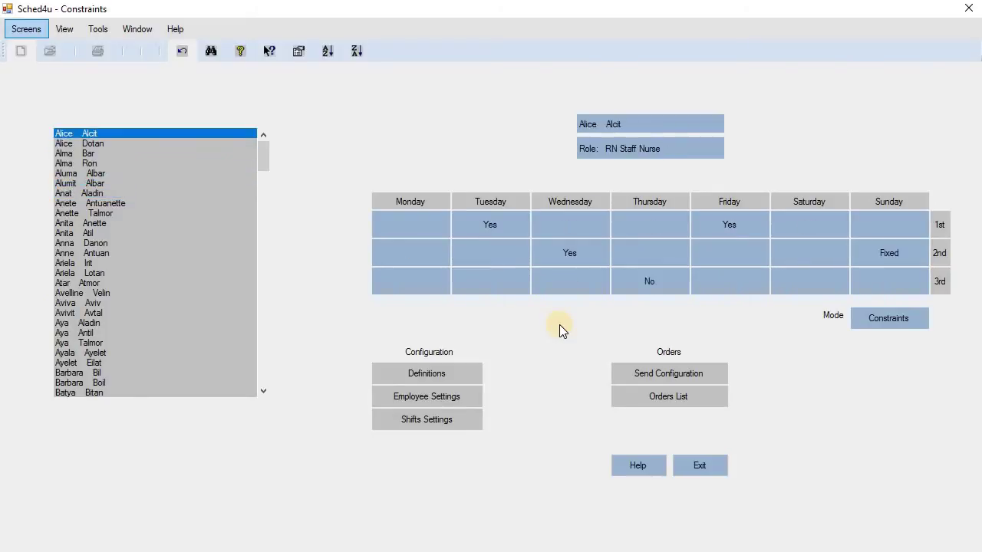
For the second employee, set Thursday 1st and Friday 2nd shifts to Yes, and Saturday 1st and Sunday 2nd shifts to No.
key(Down)
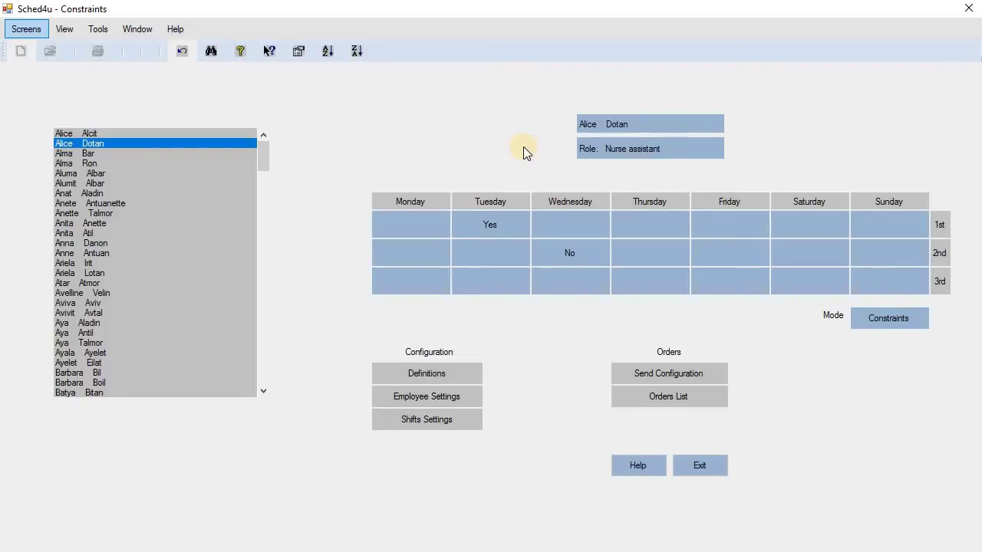
click(656, 226)
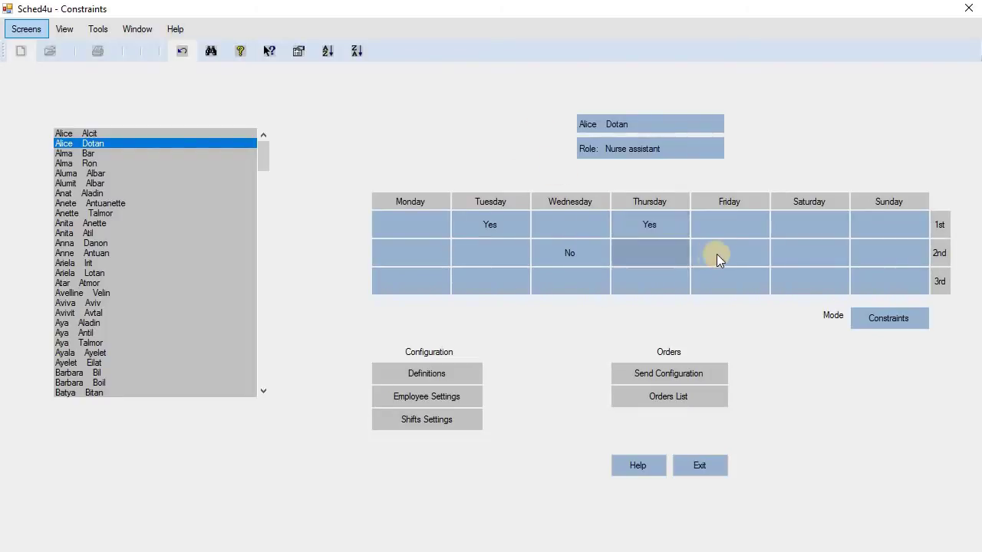
click(725, 252)
click(809, 226)
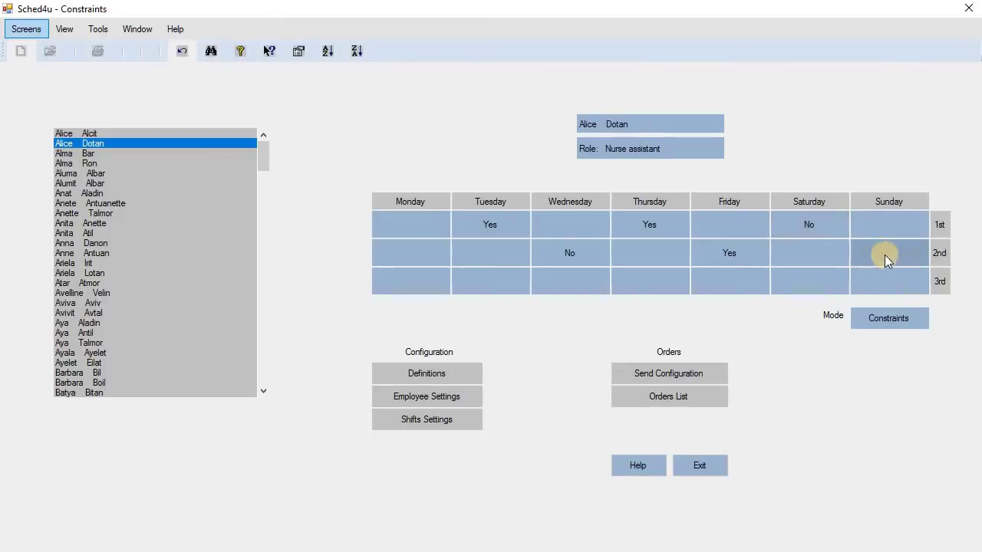
click(884, 258)
click(884, 258)
In Fixed mode, mark the employee's Friday 1st and Monday 2nd shifts as Fixed and return to Constraints mode.
click(894, 317)
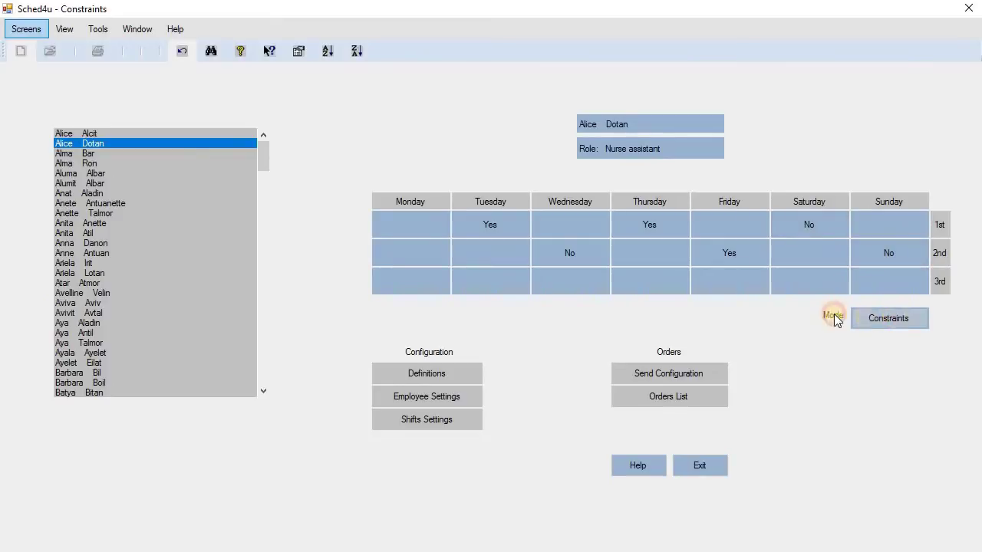
click(732, 224)
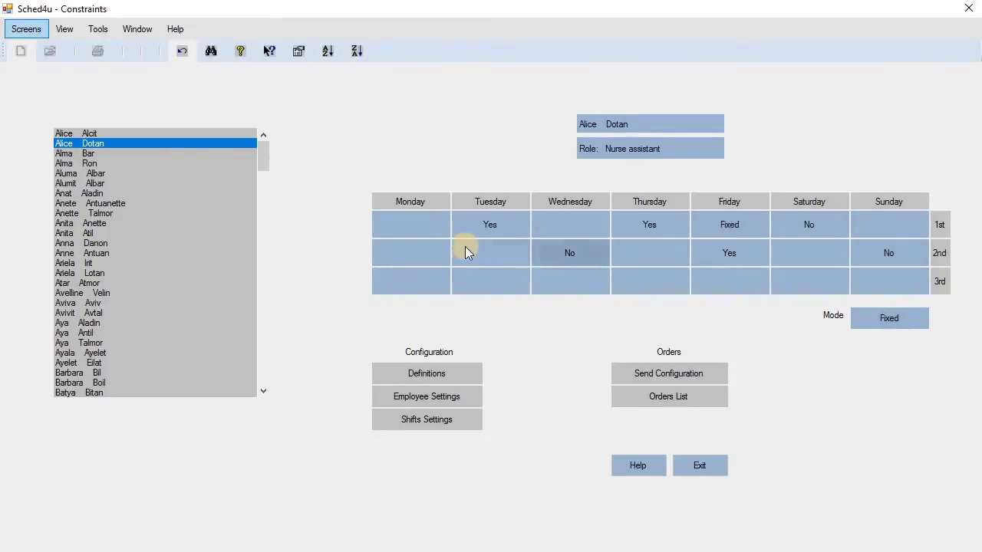
click(421, 248)
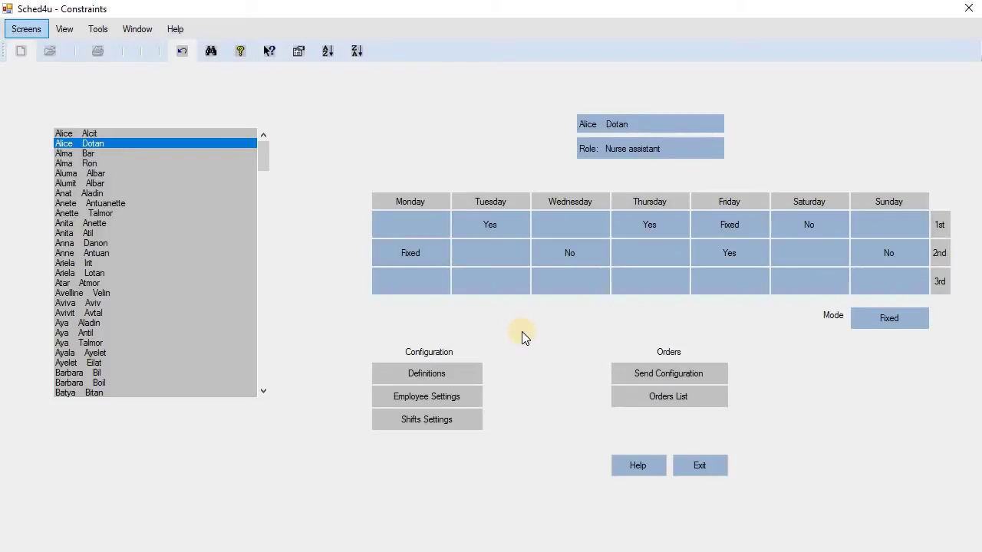
click(917, 324)
Browse down the employee list to the seventh employee, the Nurse Supervisor, viewing each one's constraints.
key(Down)
key(Down)
key(Down)
key(Down)
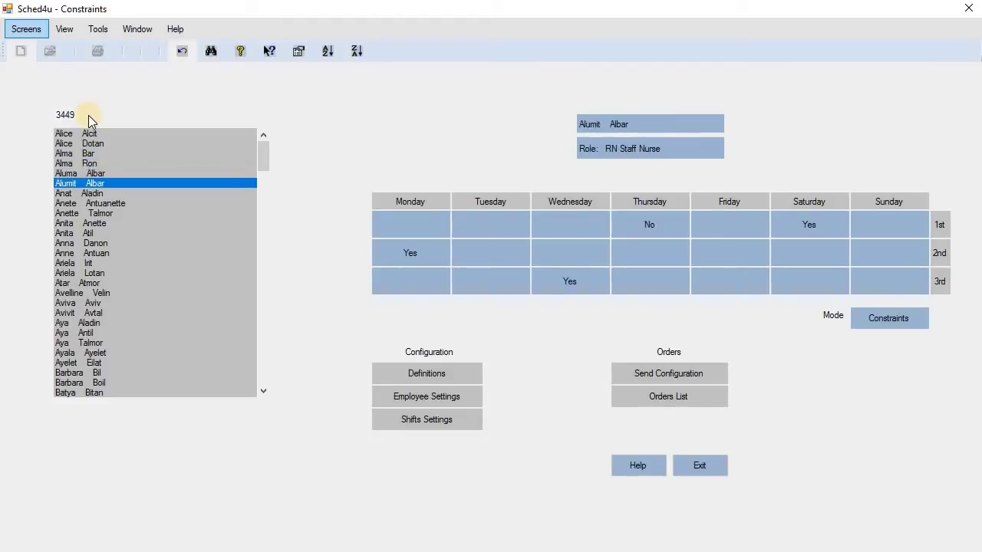
key(Down)
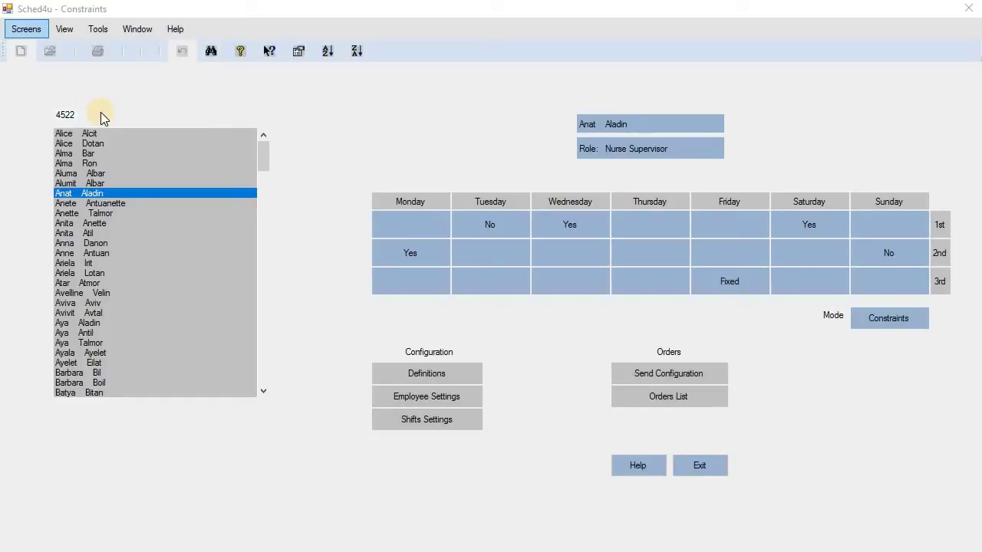
Review the shift times, Education, Role and General settings in Definitions, and close the screen without changes.
click(471, 375)
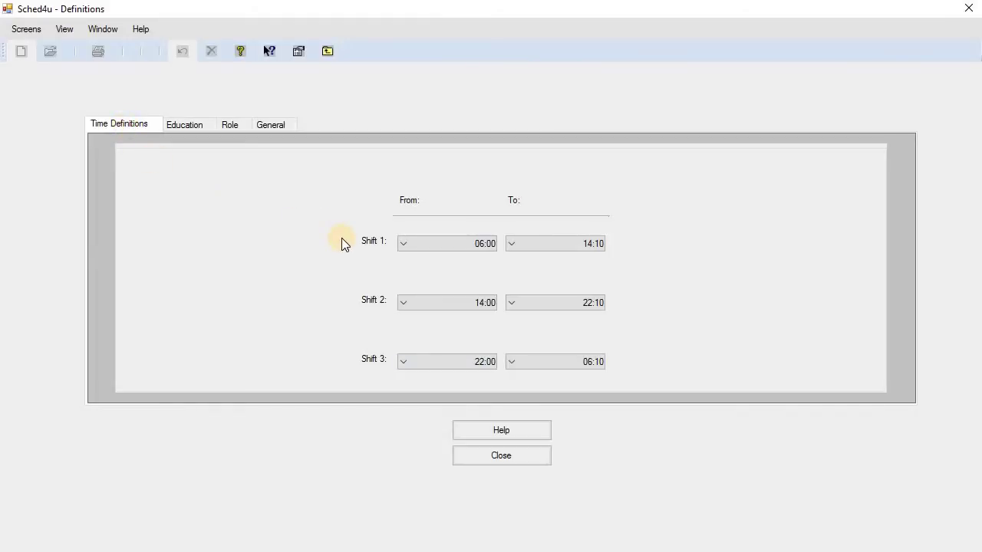
click(426, 245)
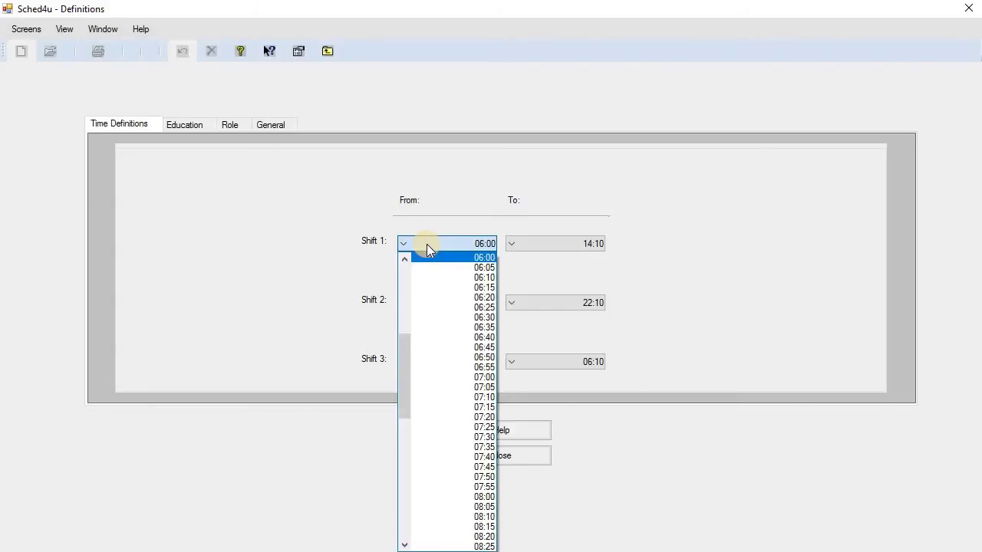
click(334, 246)
click(196, 125)
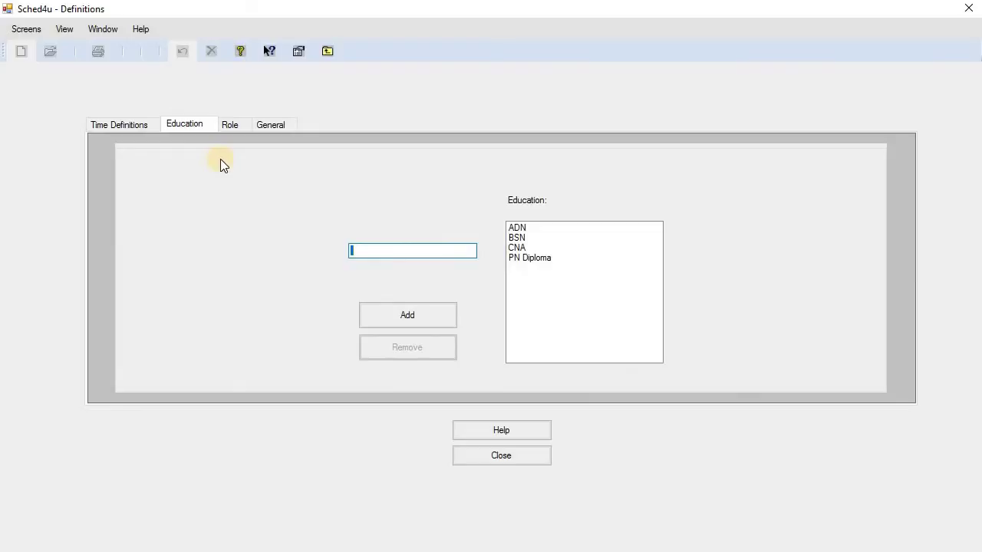
click(233, 125)
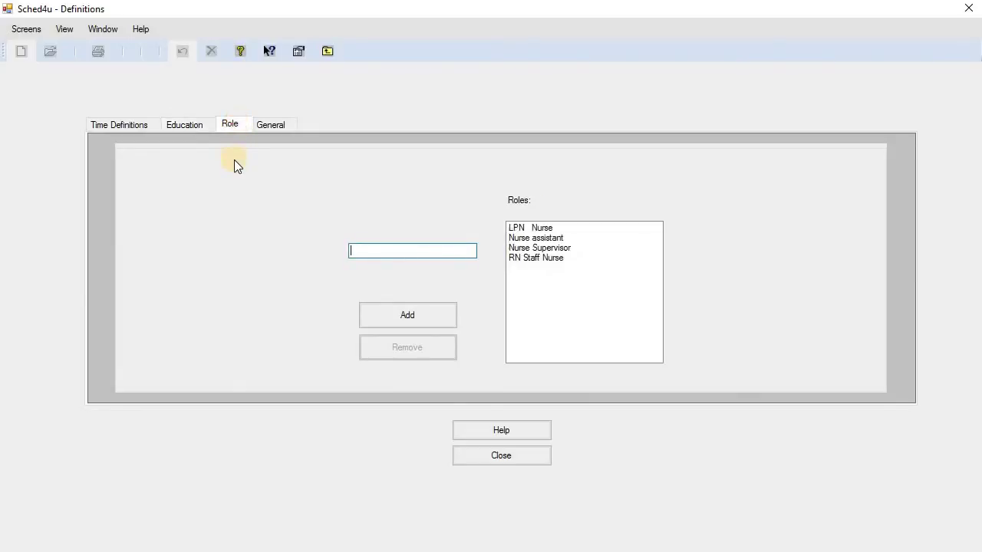
click(267, 124)
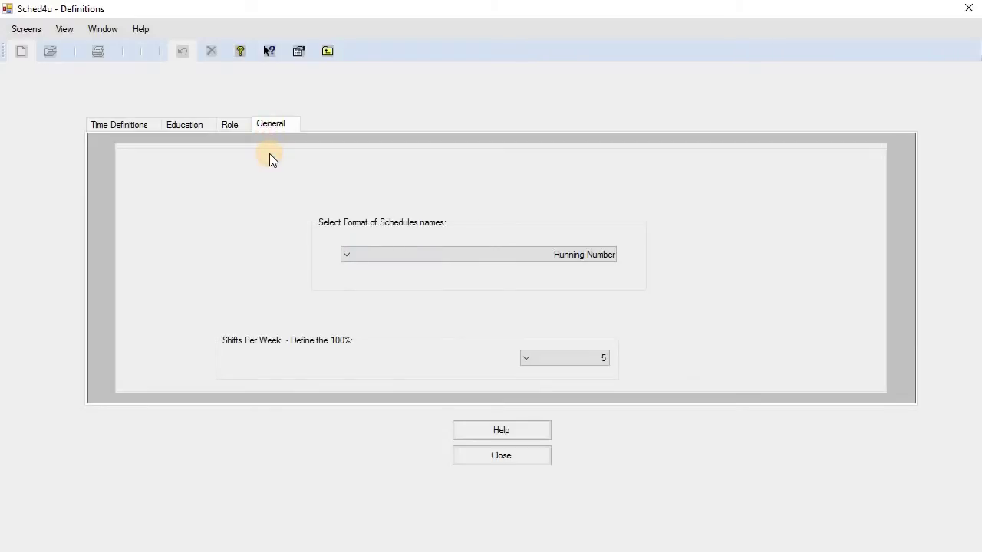
click(524, 451)
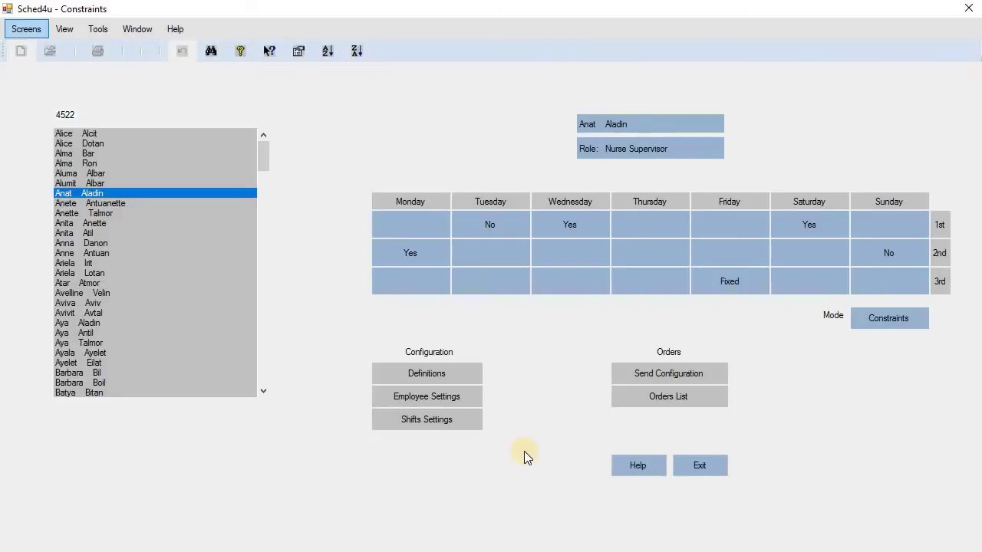
Open Employee Settings and look through the employee records row by row.
click(471, 393)
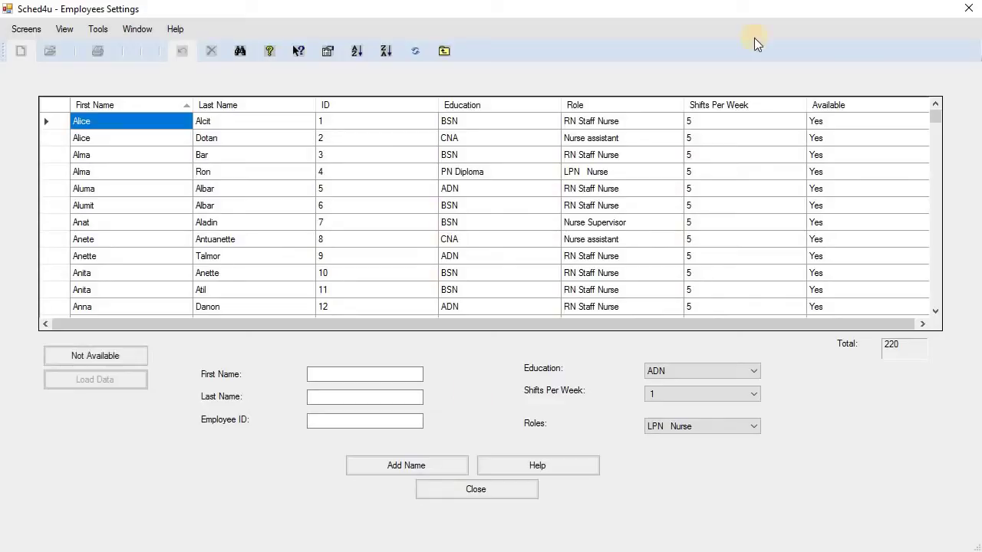
key(Down)
key(Down)
key(Down)
key(Down)
key(Down)
key(Down)
key(Down)
key(Down)
key(Down)
key(Down)
key(Down)
key(Down)
key(Down)
key(Down)
key(Down)
key(Down)
key(Down)
key(Down)
key(Down)
key(Down)
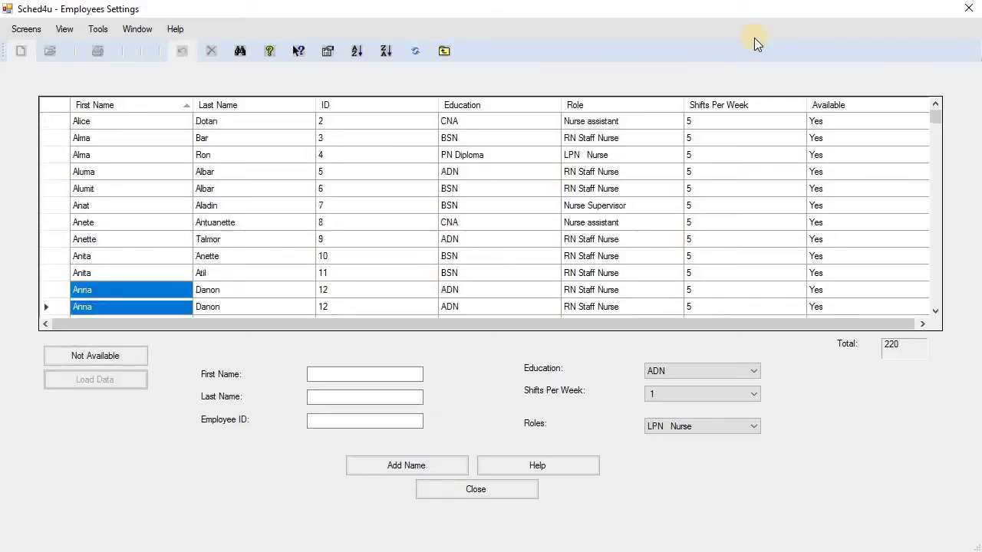
key(Down)
key(Down)
key(Down)
key(Down)
key(Down)
key(Down)
key(Down)
key(Down)
key(Down)
key(Down)
key(Down)
key(Down)
key(Down)
key(Down)
key(Down)
key(Down)
key(Down)
key(Down)
key(Down)
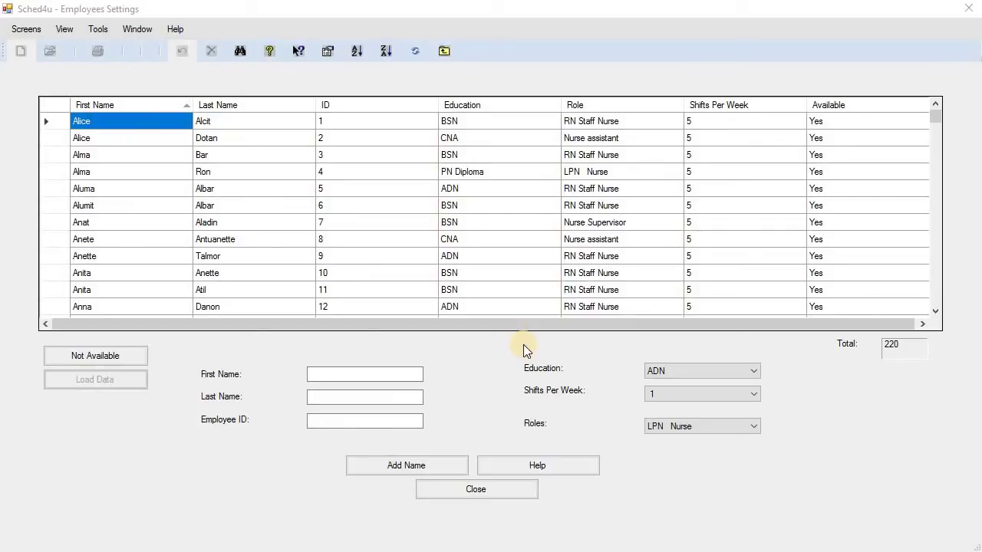
Try to delete the 22nd employee record, a nurse assistant with CNA education.
key(Down)
key(Down)
key(Down)
key(Down)
key(Down)
key(Down)
key(Down)
key(Down)
key(Down)
key(Down)
key(Down)
key(Down)
key(Down)
key(Down)
key(Down)
key(Down)
key(Down)
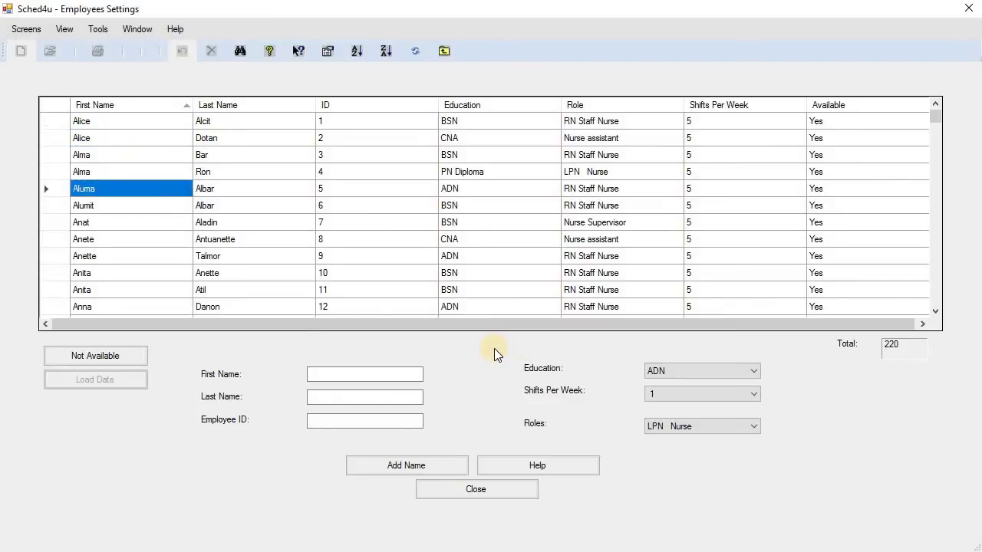
key(Down)
key(Down)
key(Down)
key(Down)
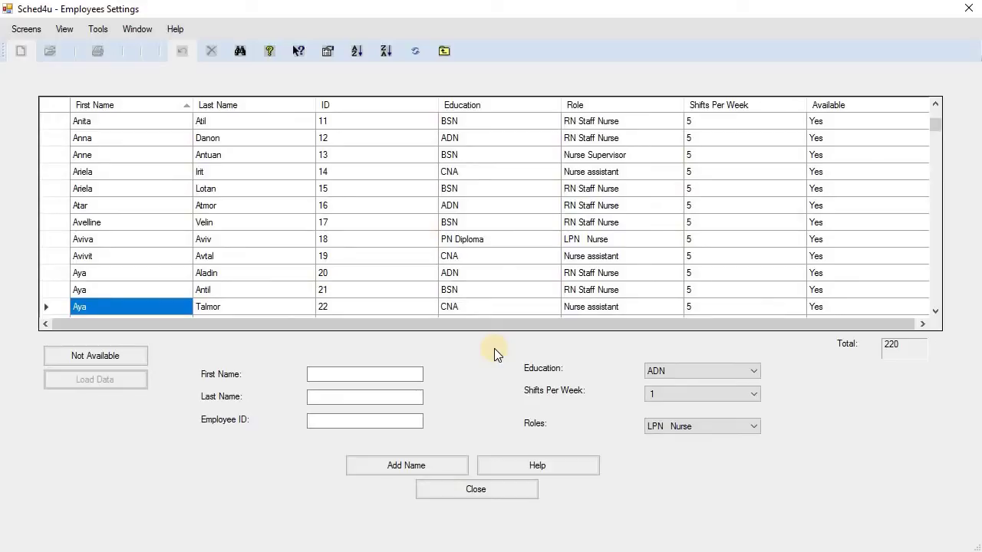
key(Delete)
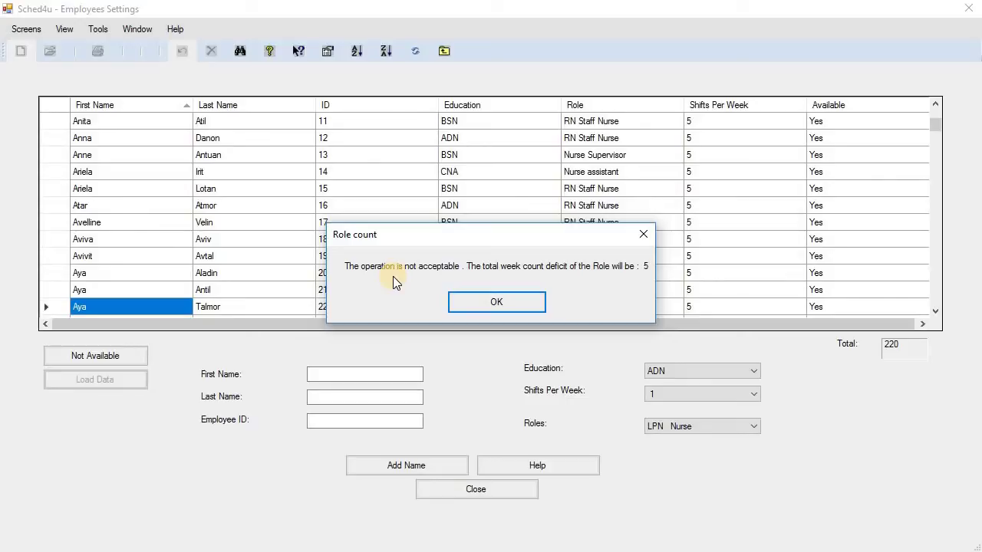
click(536, 302)
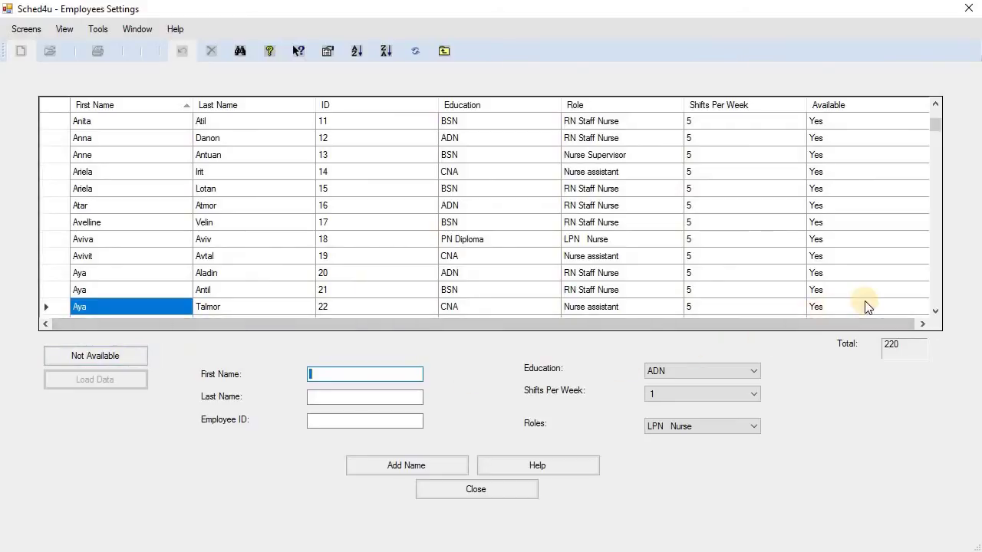
Try to mark the selected nurse assistant as Not Available.
click(123, 355)
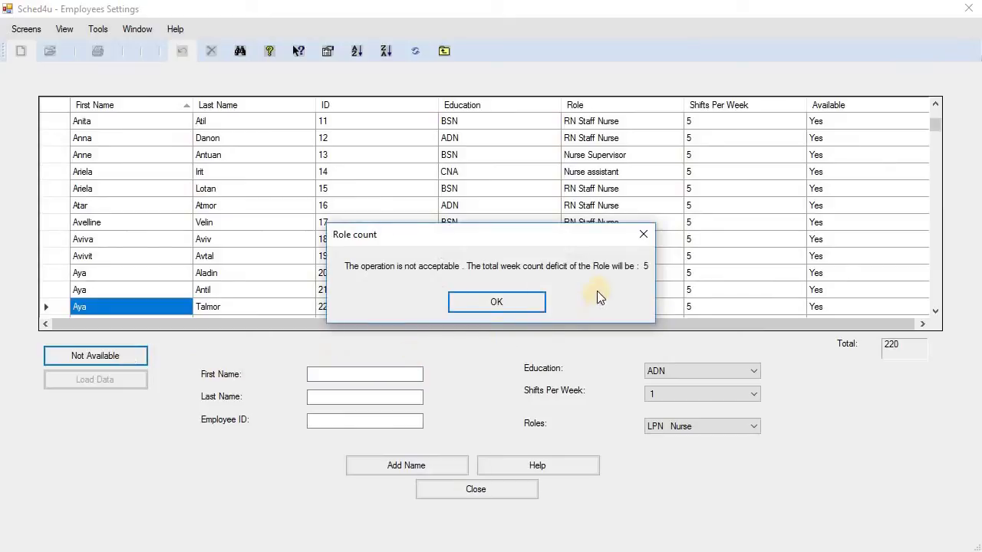
click(531, 305)
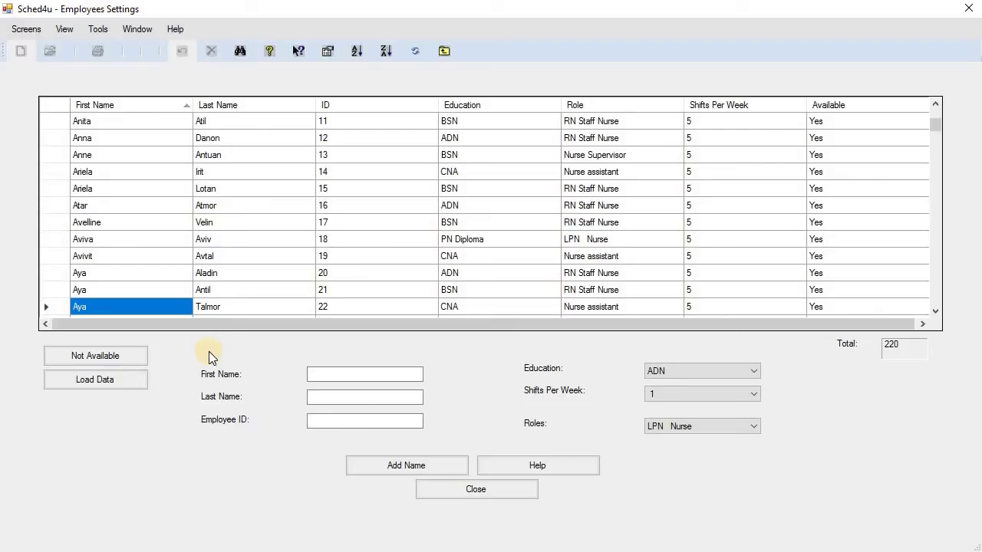
Leave Employee Settings and review the Shifts Settings statistics for LPN Nurse, Nurse assistant, Nurse Supervisor, RN Staff Nurse and All Categories.
click(524, 490)
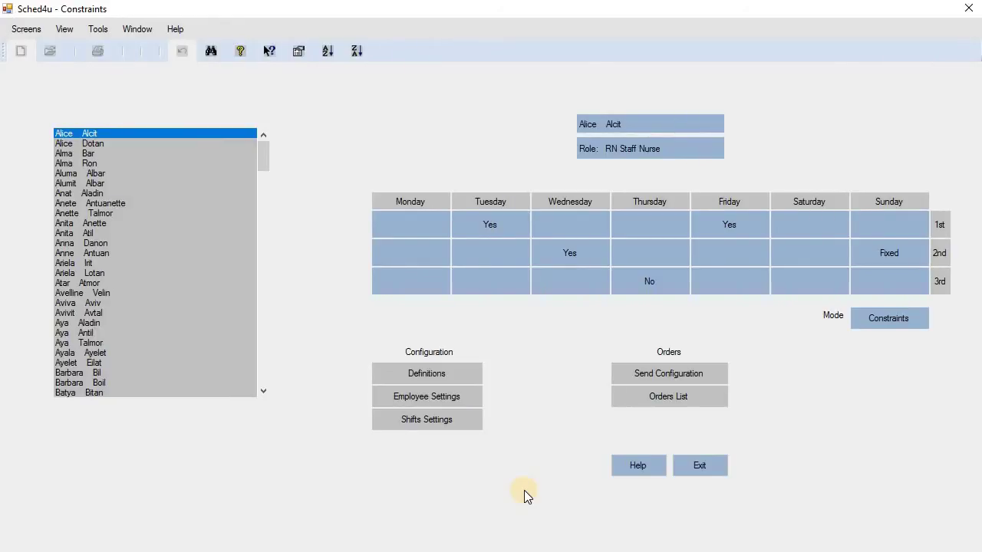
click(464, 421)
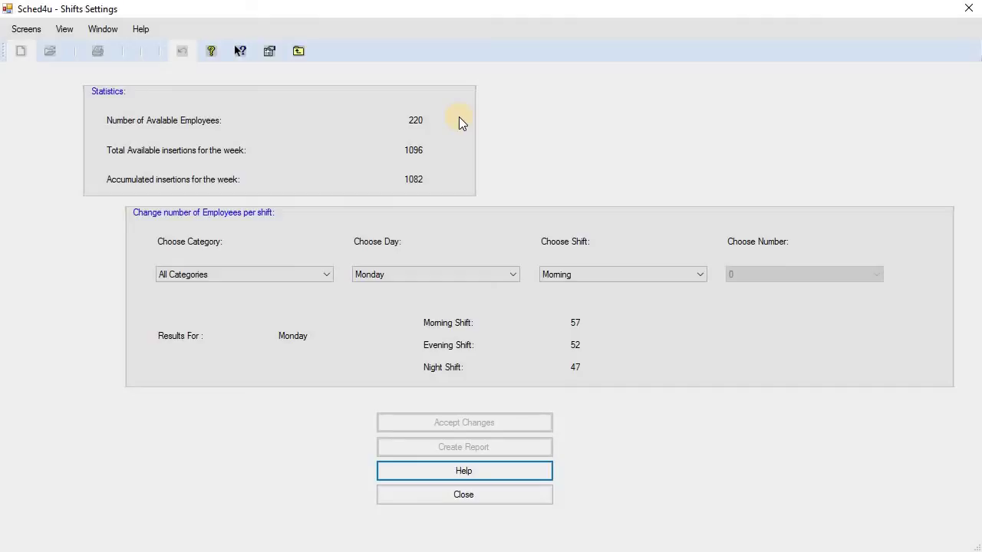
click(269, 271)
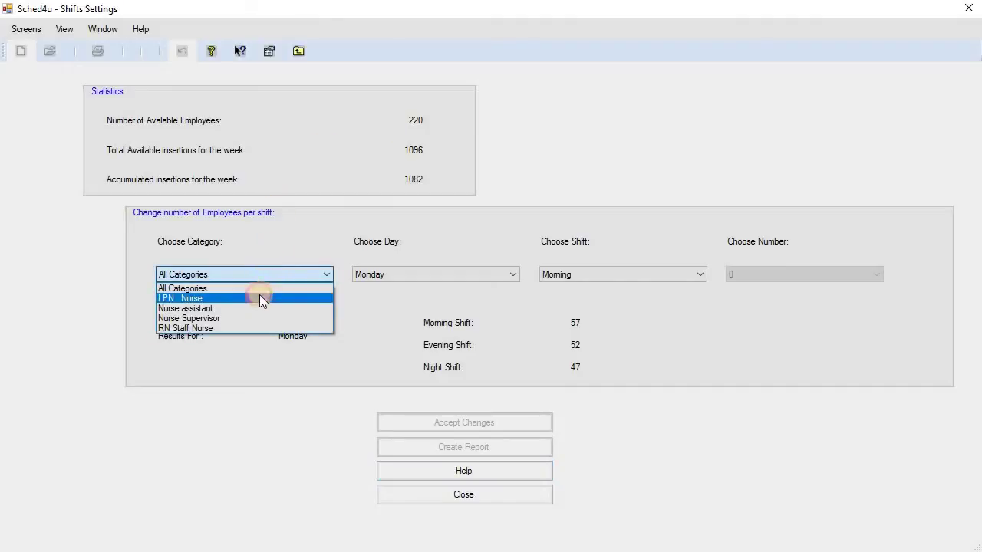
click(260, 294)
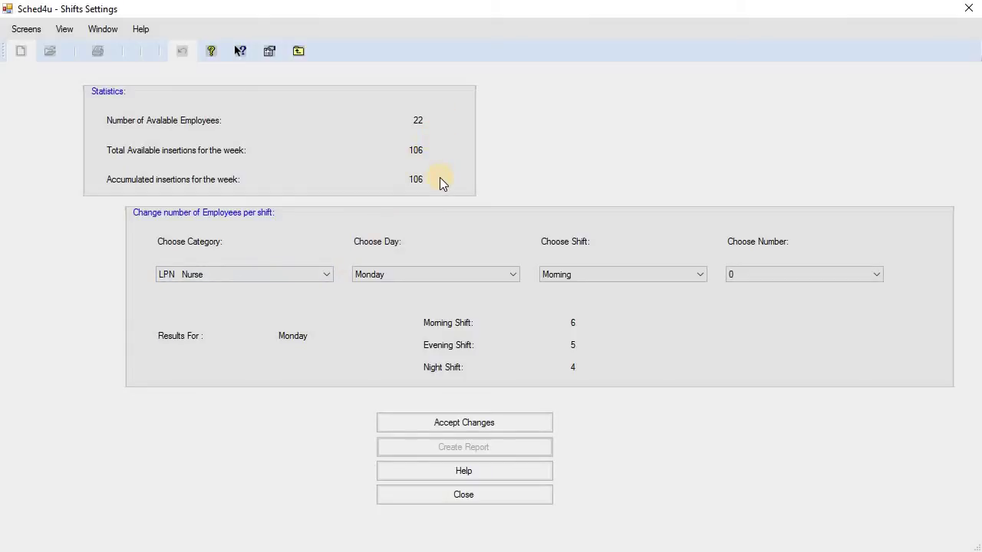
click(256, 273)
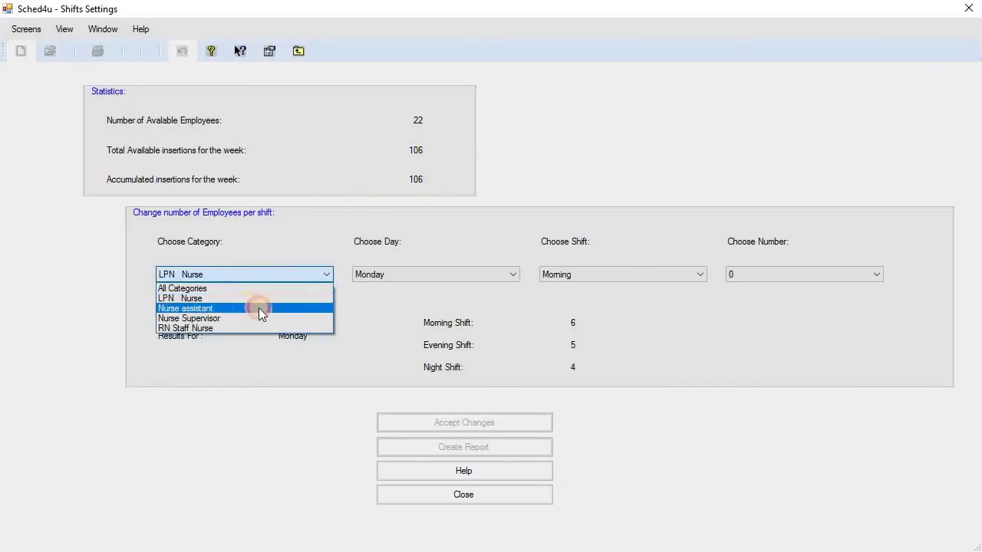
click(258, 308)
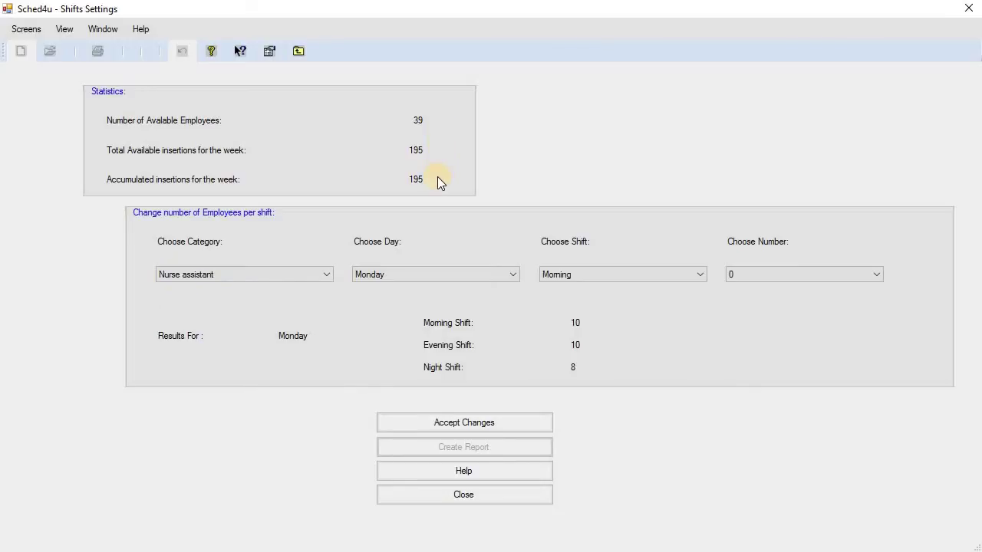
click(266, 274)
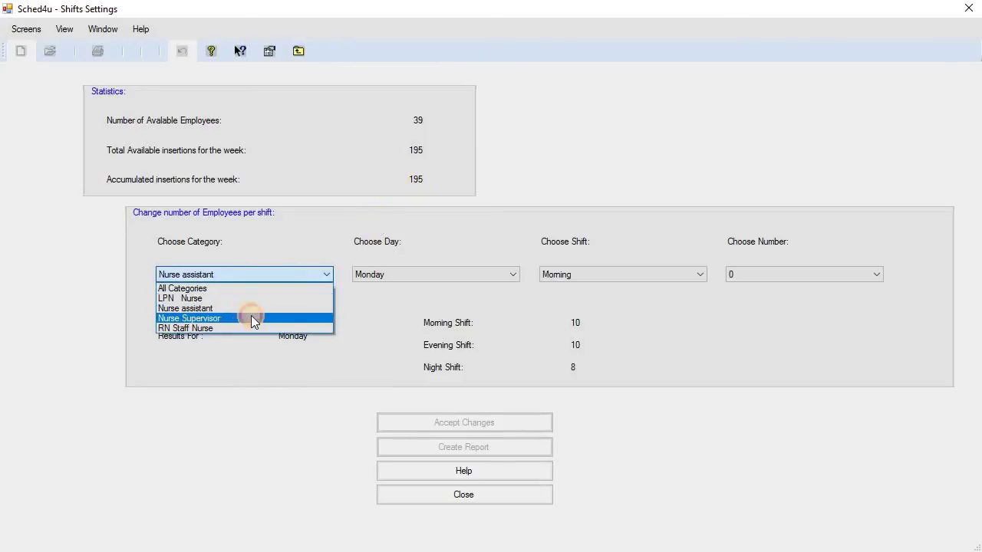
click(251, 316)
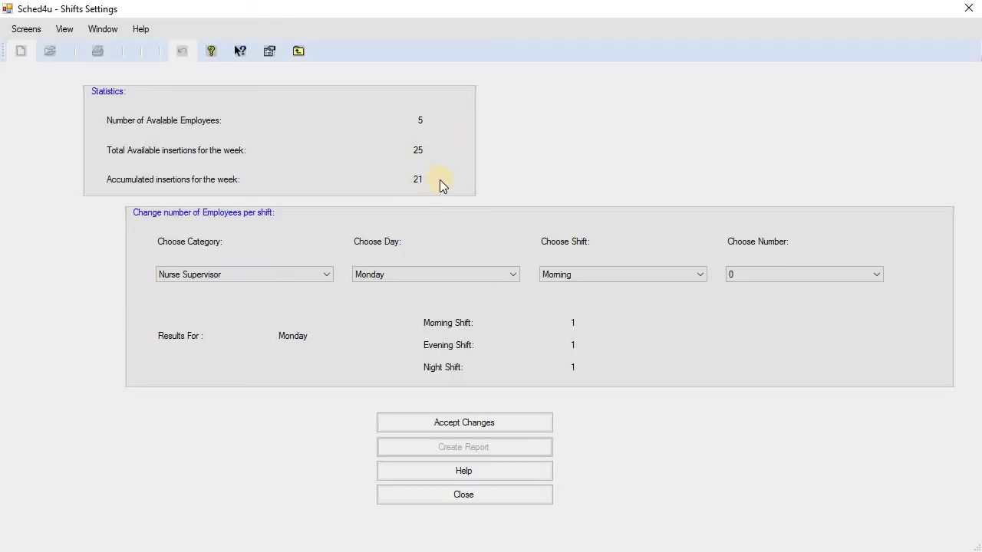
click(281, 275)
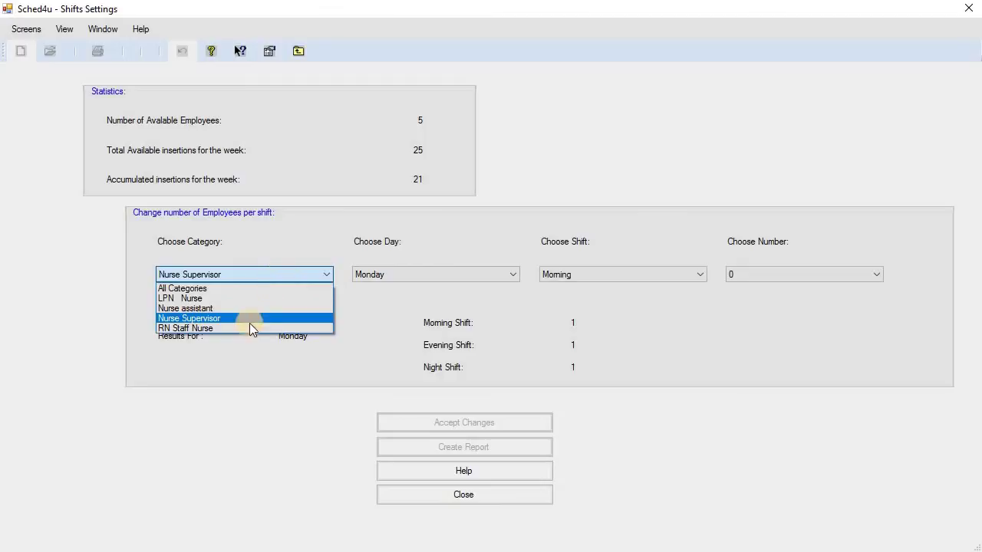
click(245, 329)
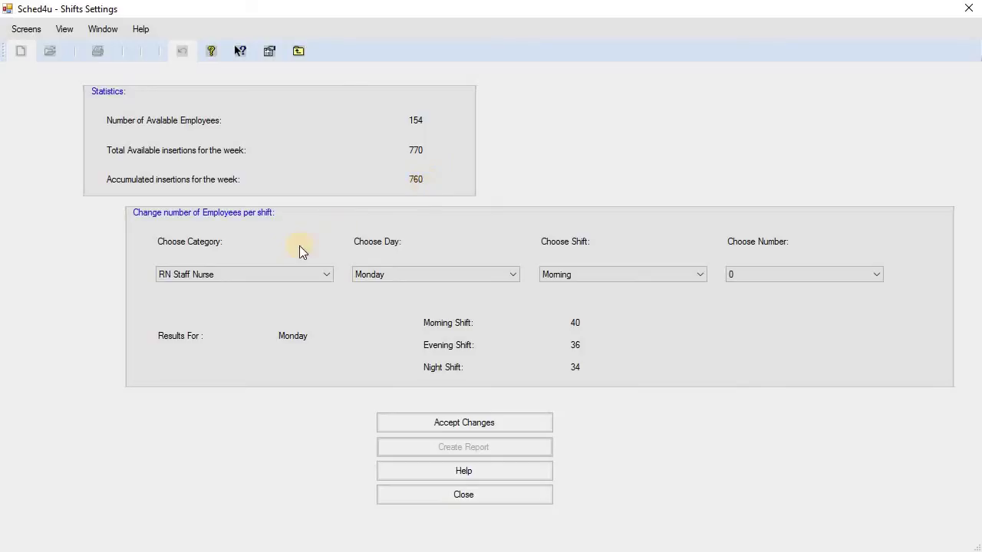
click(276, 276)
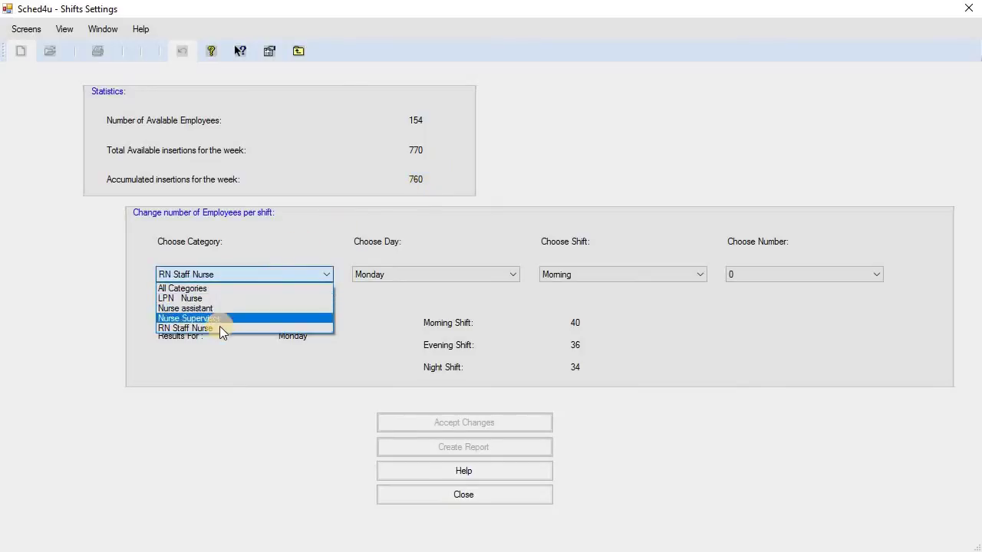
click(219, 288)
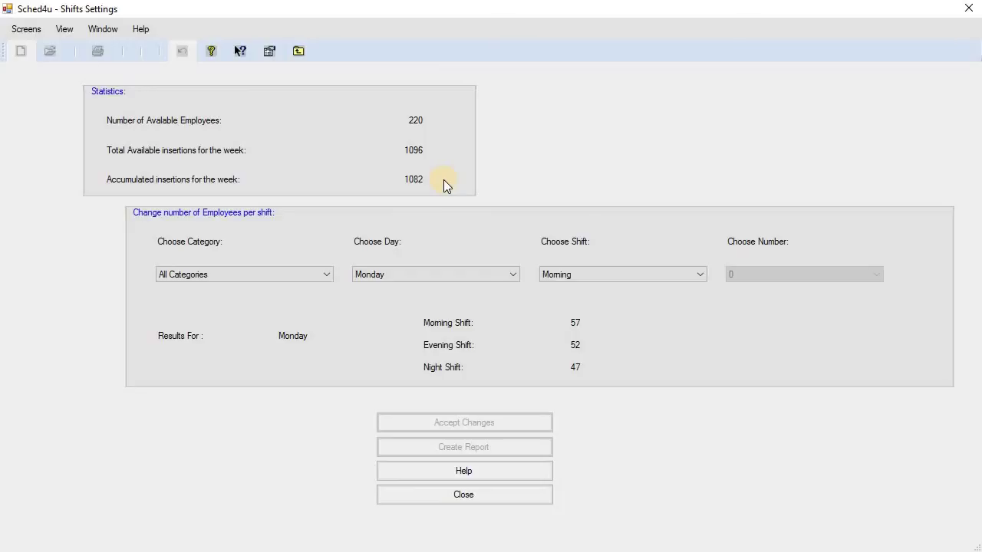
Review the weekly Distribution of Employees for Nurse assistant, Nurse Supervisor and RN Staff Nurse, and close Shifts Settings.
click(68, 29)
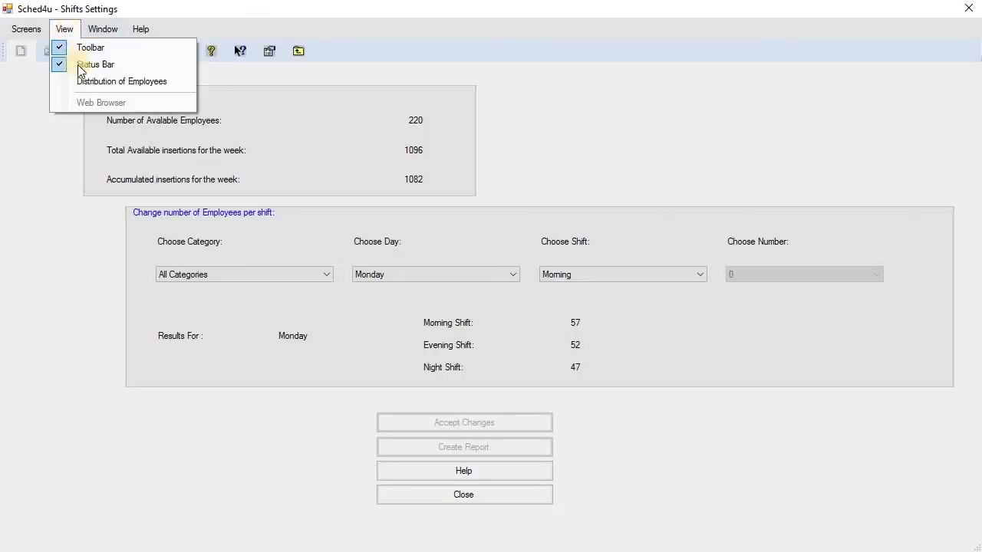
click(182, 82)
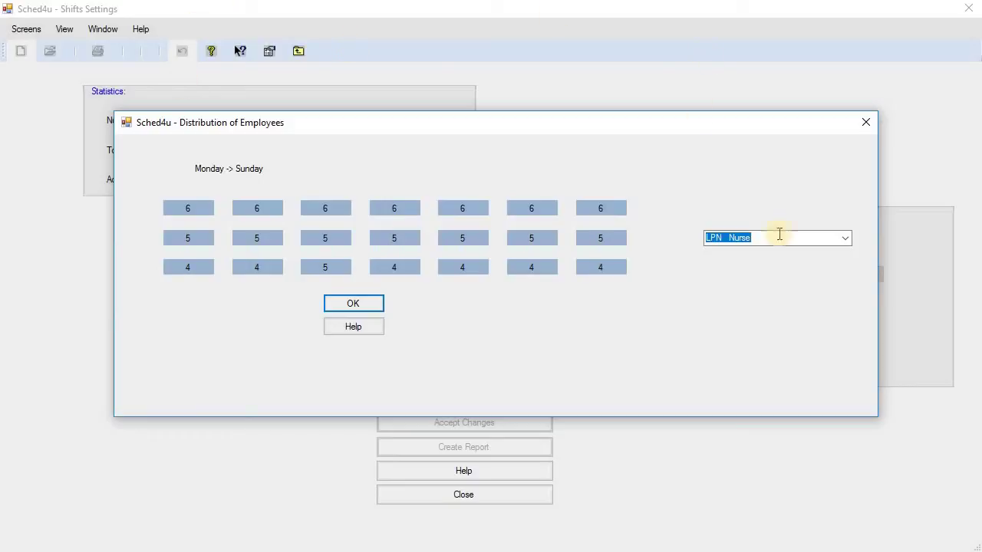
click(845, 239)
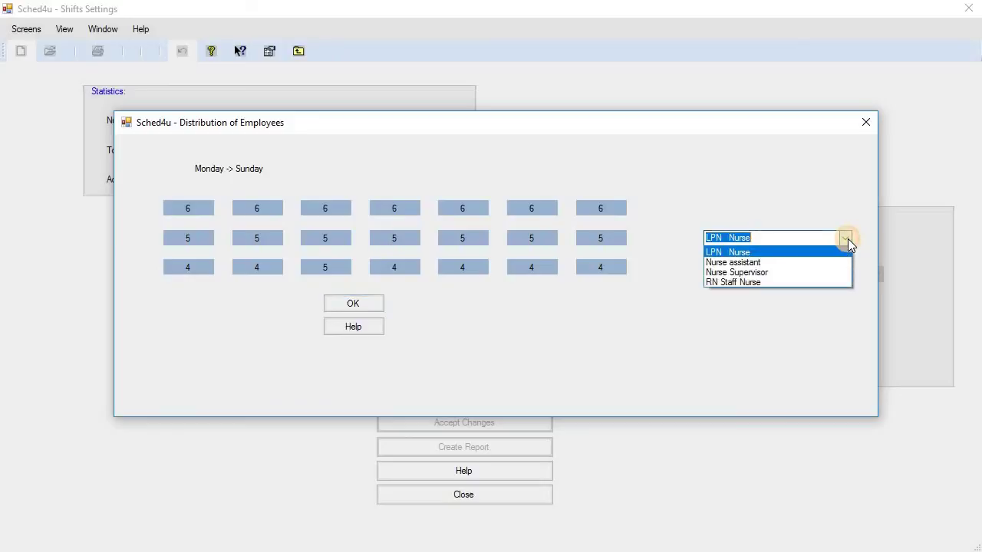
click(774, 262)
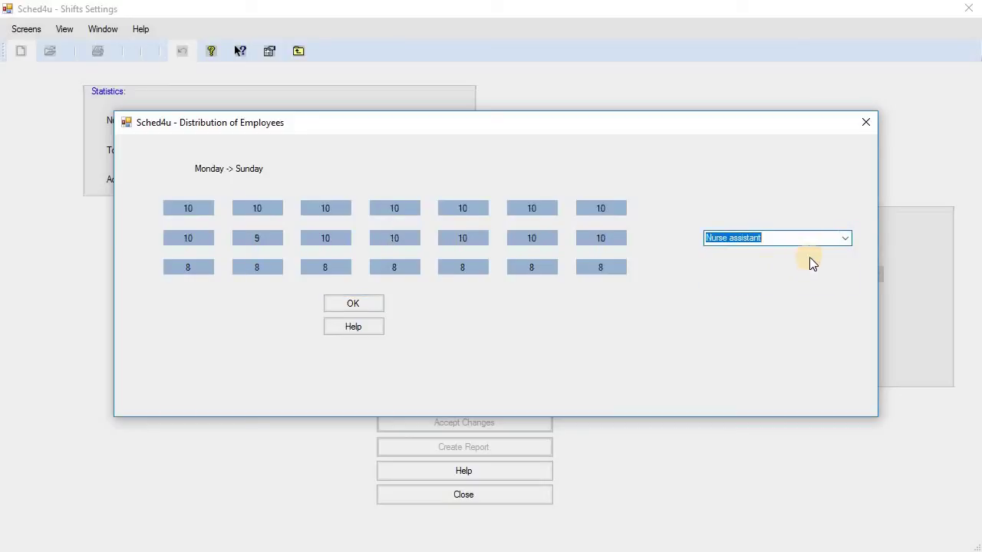
click(846, 240)
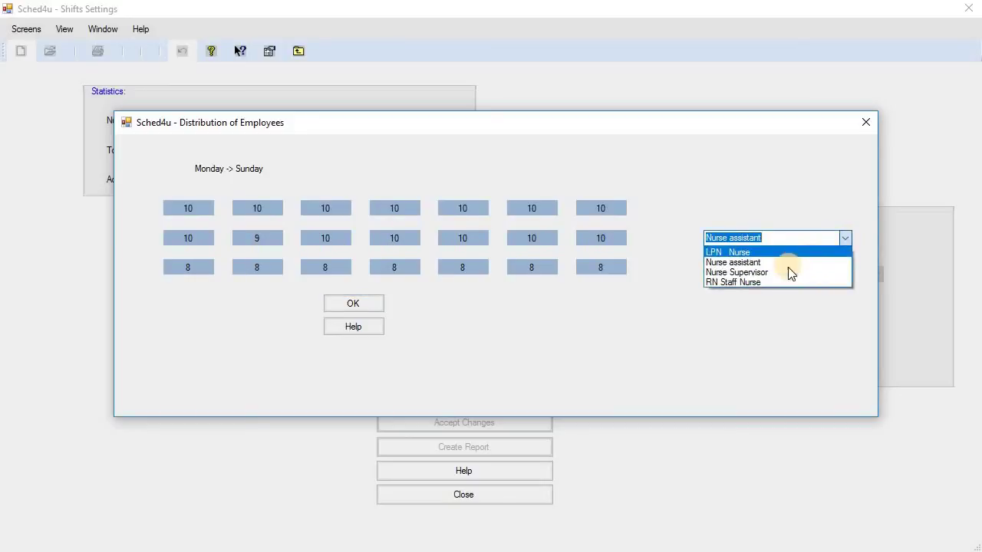
click(781, 272)
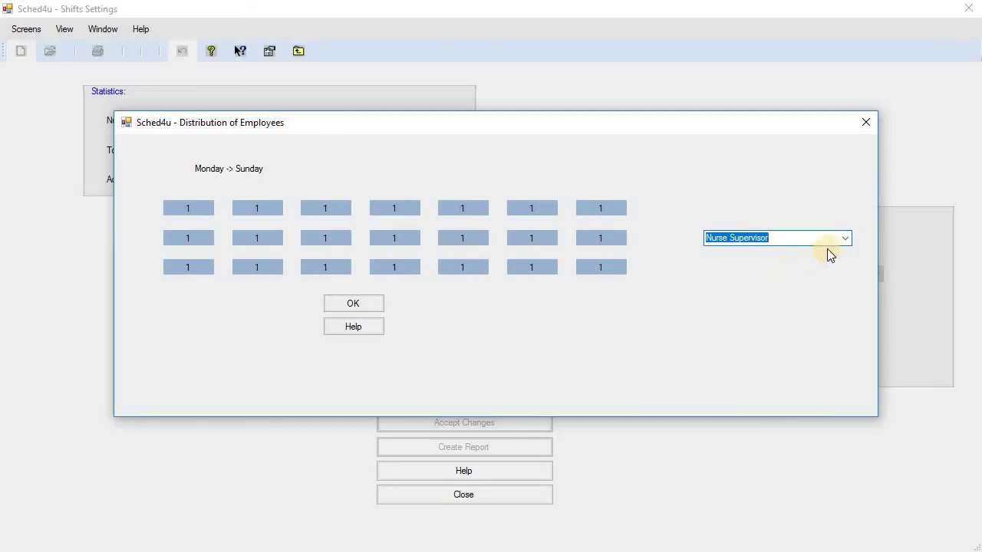
click(846, 238)
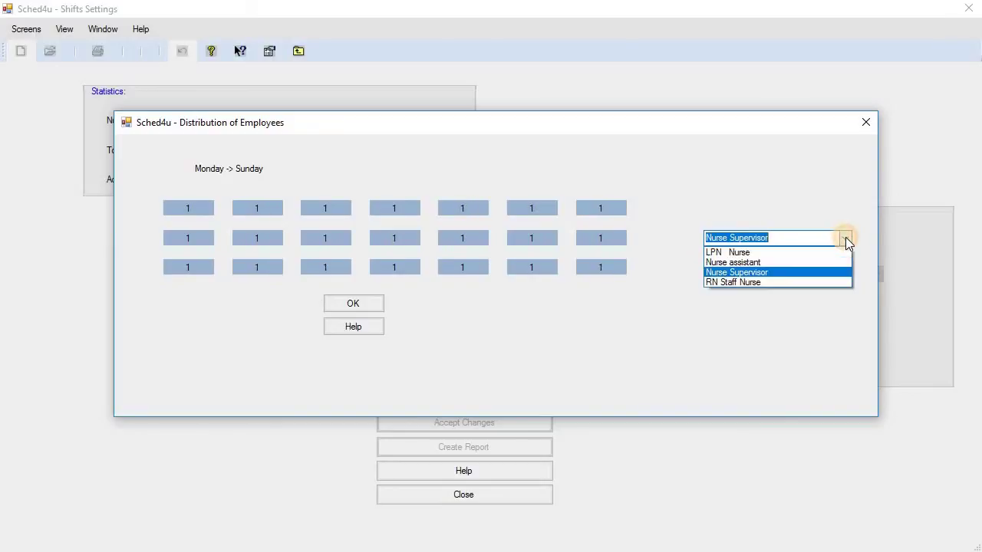
click(803, 282)
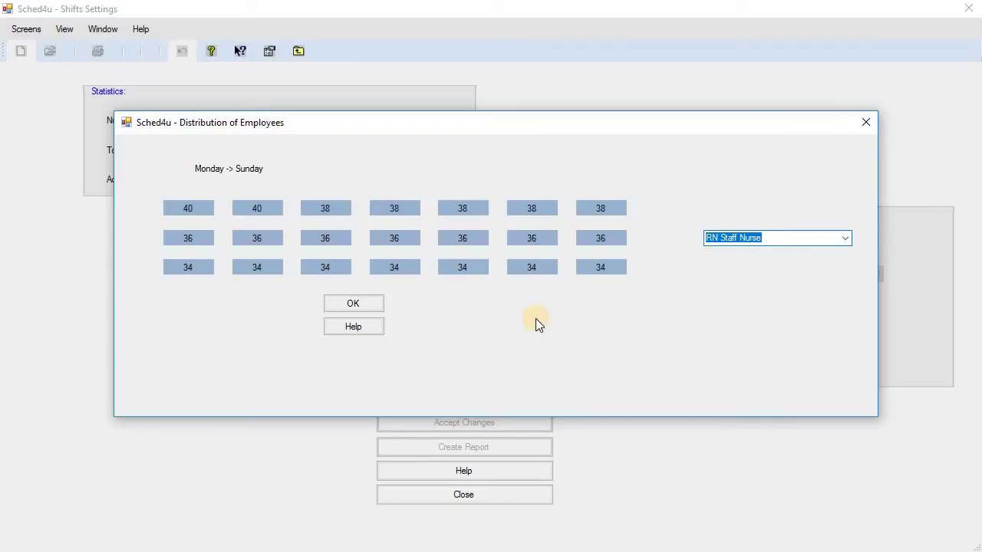
click(369, 303)
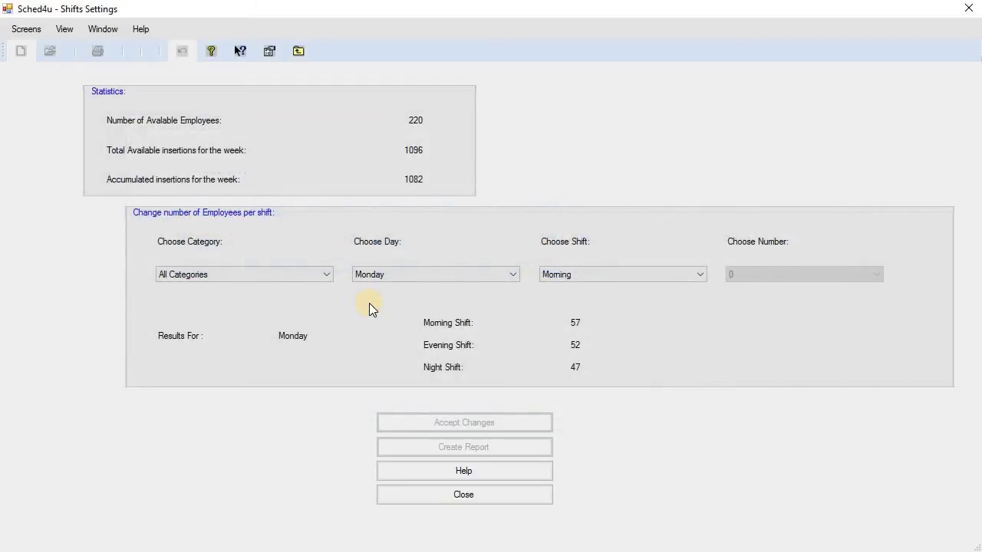
click(507, 494)
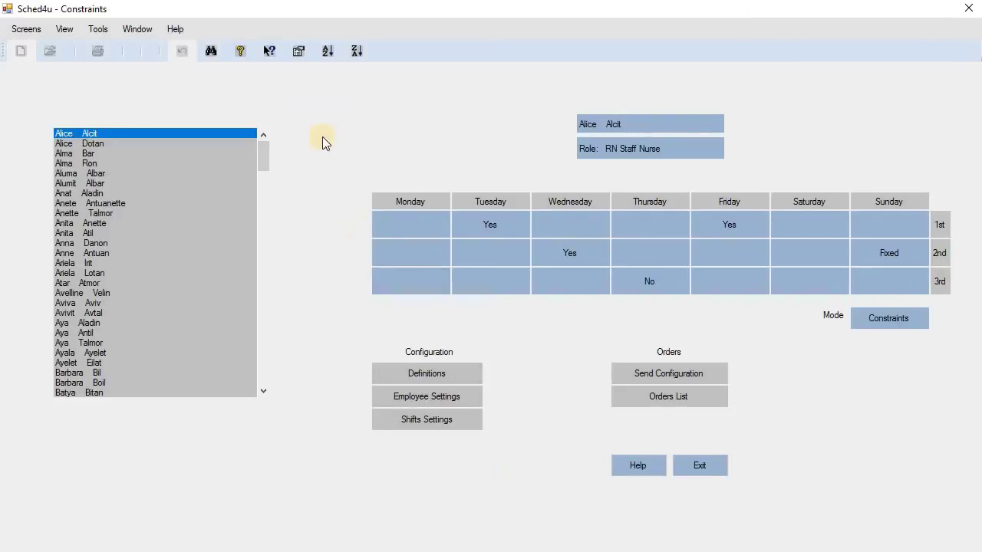
Review the User Information, Security and Schedules properties, toggling the user name and password requirement on and back off.
click(298, 53)
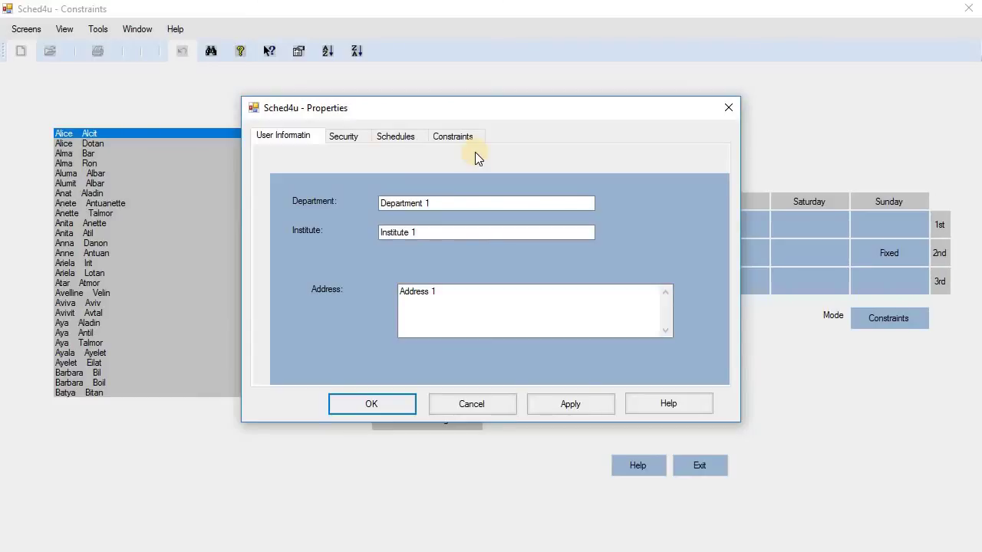
click(351, 138)
click(398, 160)
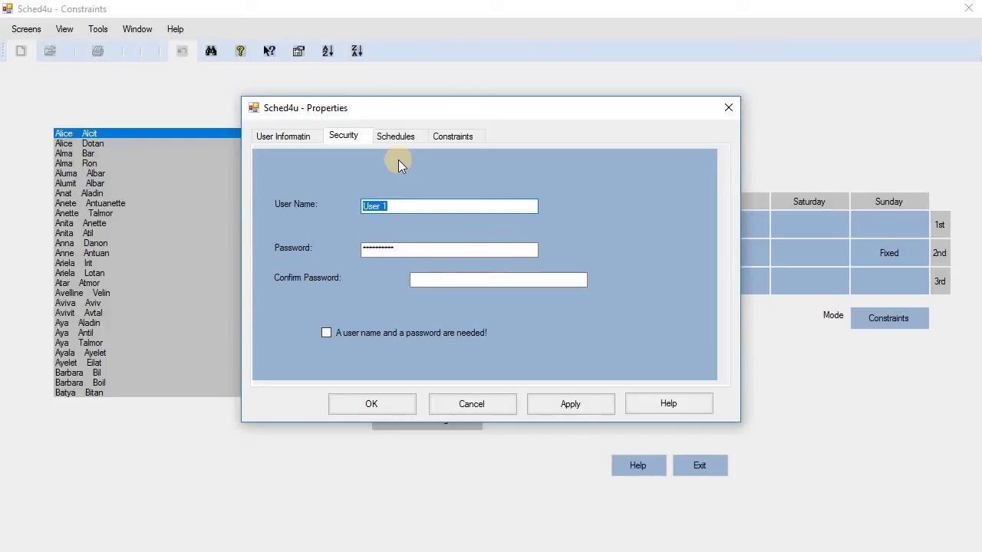
click(327, 332)
click(326, 333)
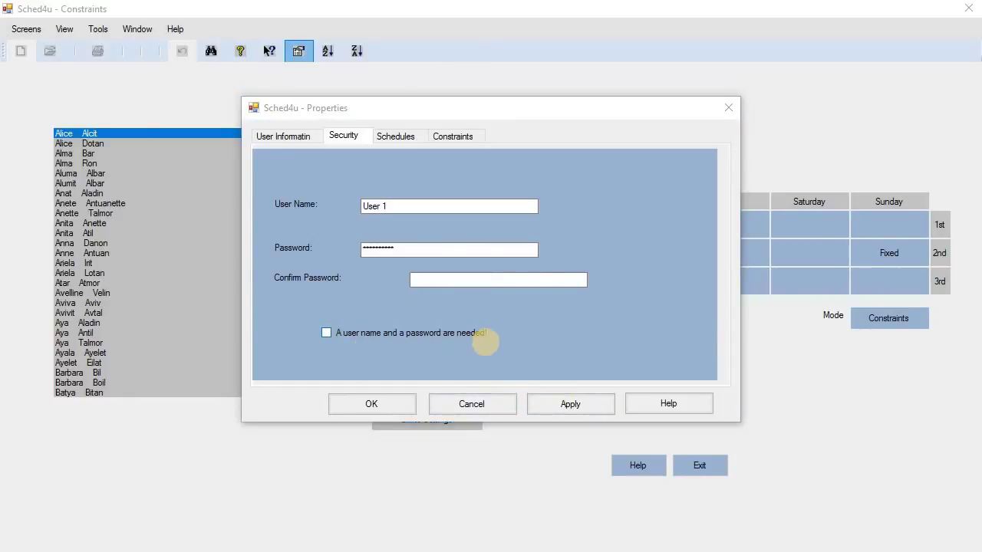
click(387, 135)
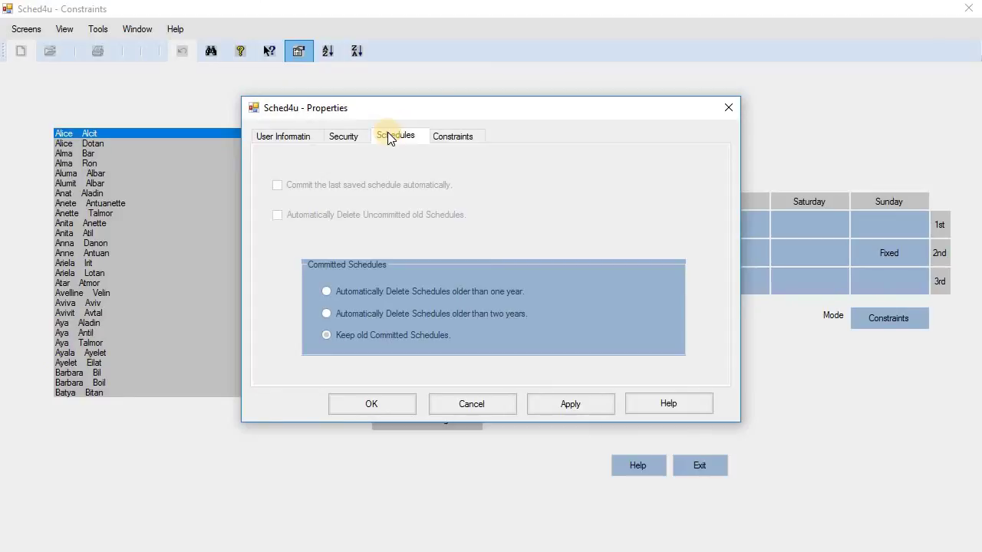
Set the Constraints property to Disable Adjacent and Two Shifts per Day, and apply it.
click(454, 138)
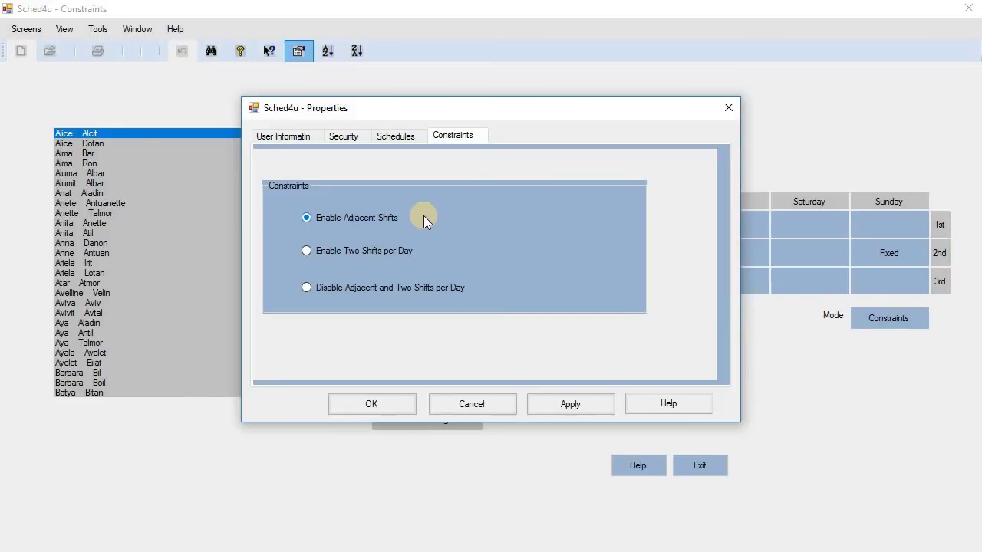
click(307, 253)
click(307, 286)
click(587, 404)
click(388, 402)
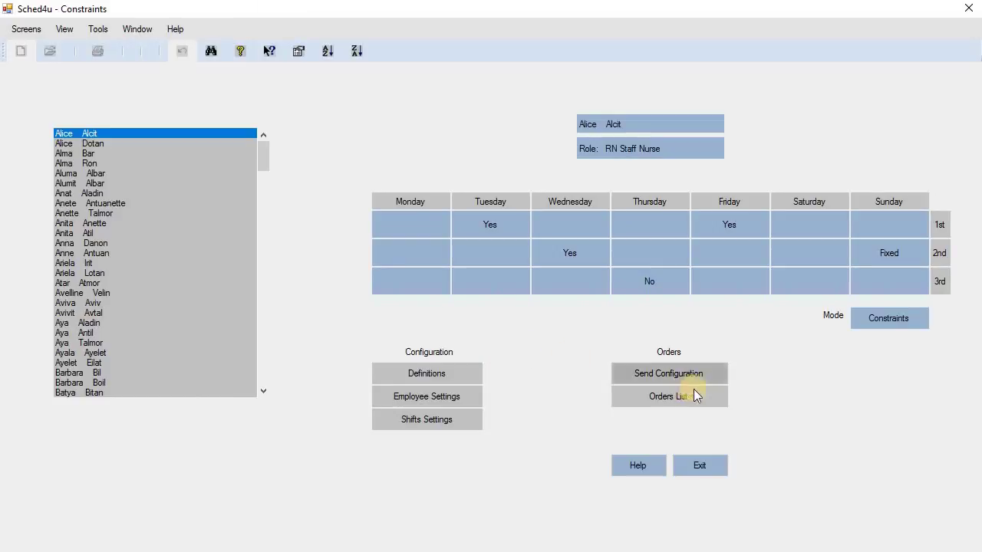
Send the configuration with the company name Demo and the contact's e-mail, and check the submitted order in the Orders List.
click(718, 372)
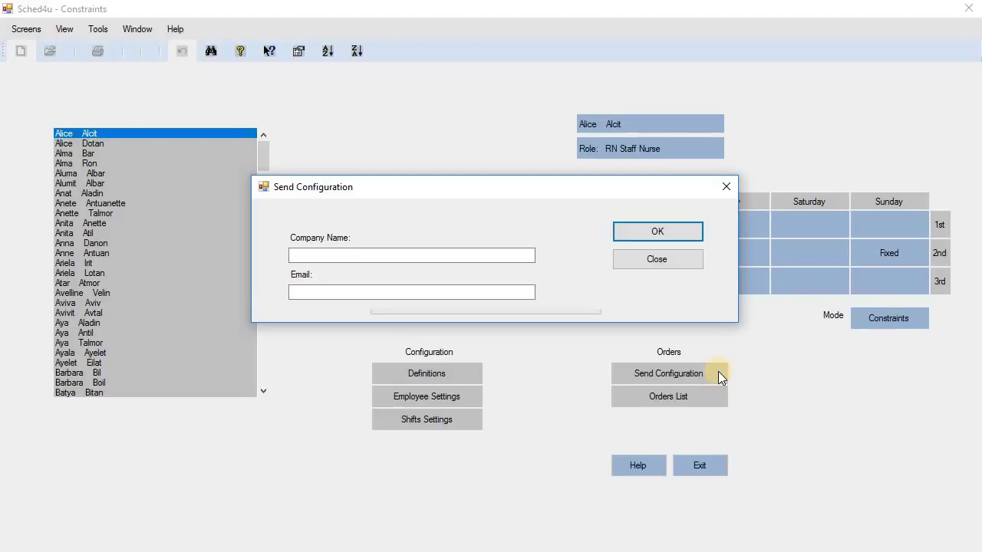
key(Tab)
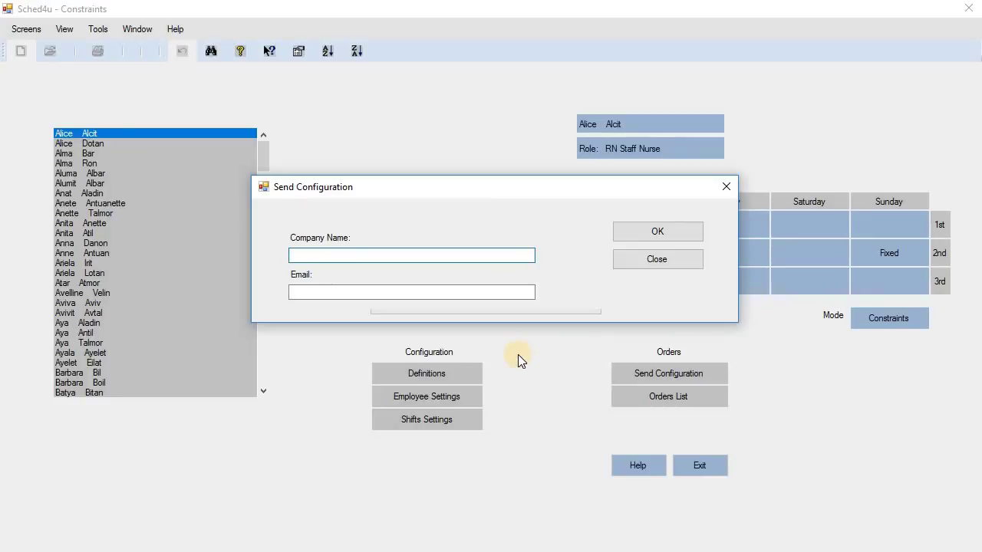
text(Demo)
key(Tab)
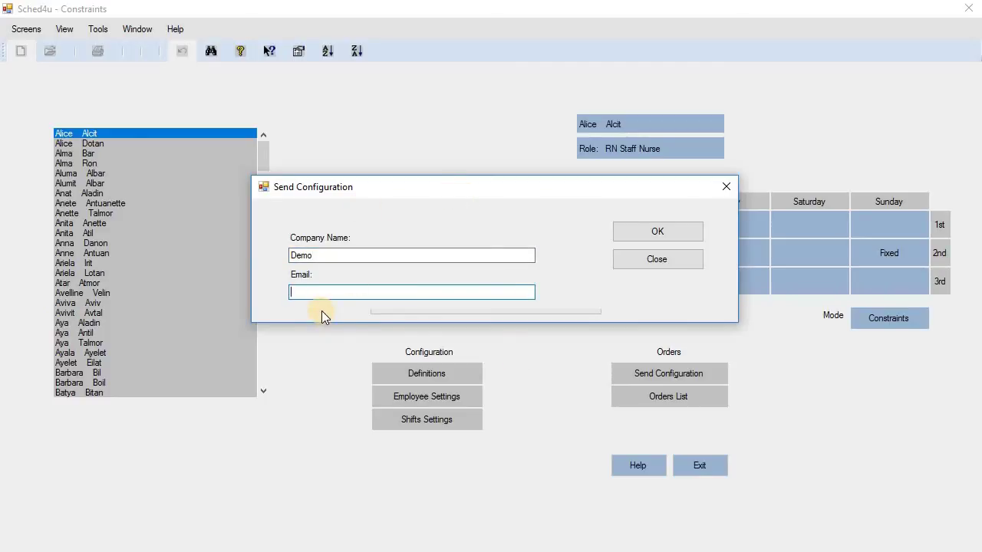
text(aa@bb.cc)
click(686, 233)
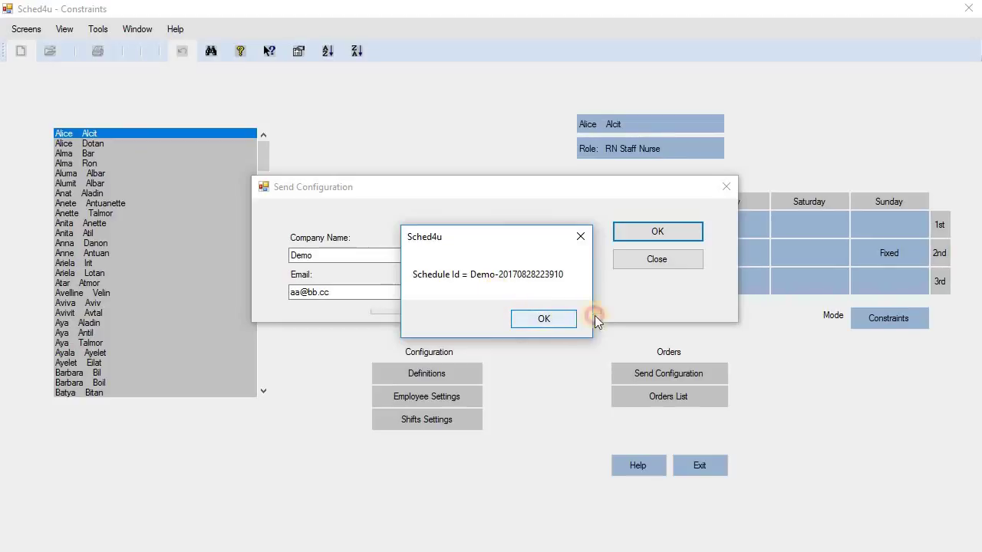
key(Return)
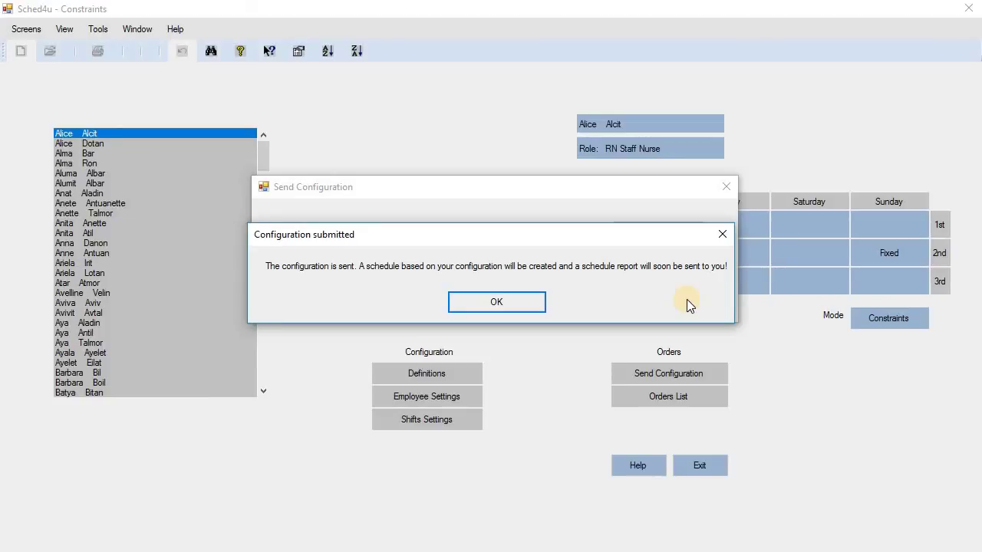
click(522, 299)
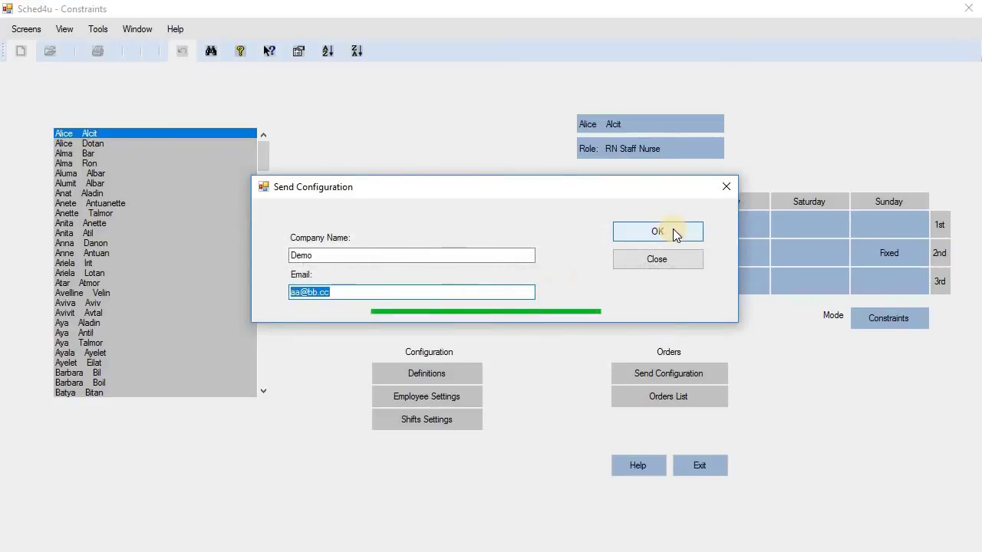
click(674, 260)
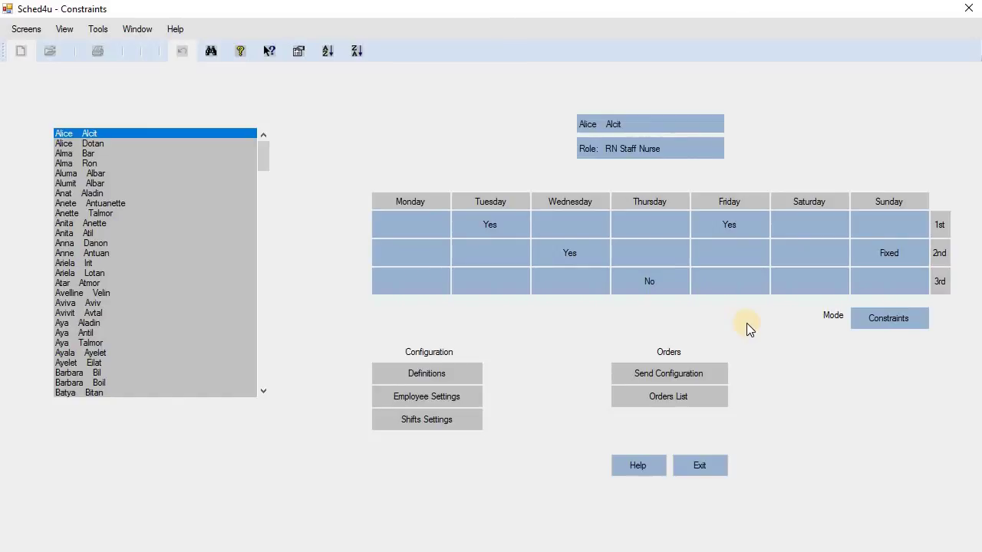
click(715, 395)
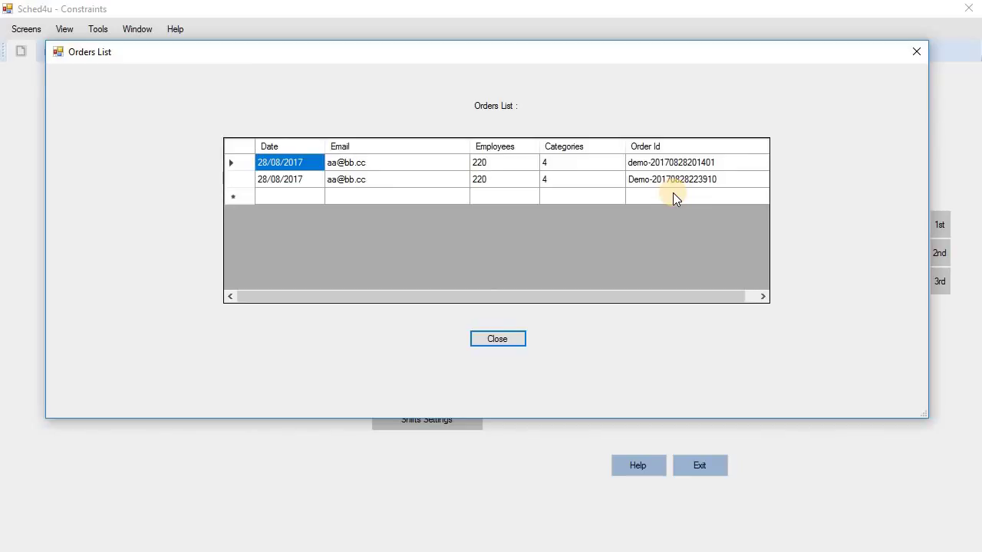
click(522, 338)
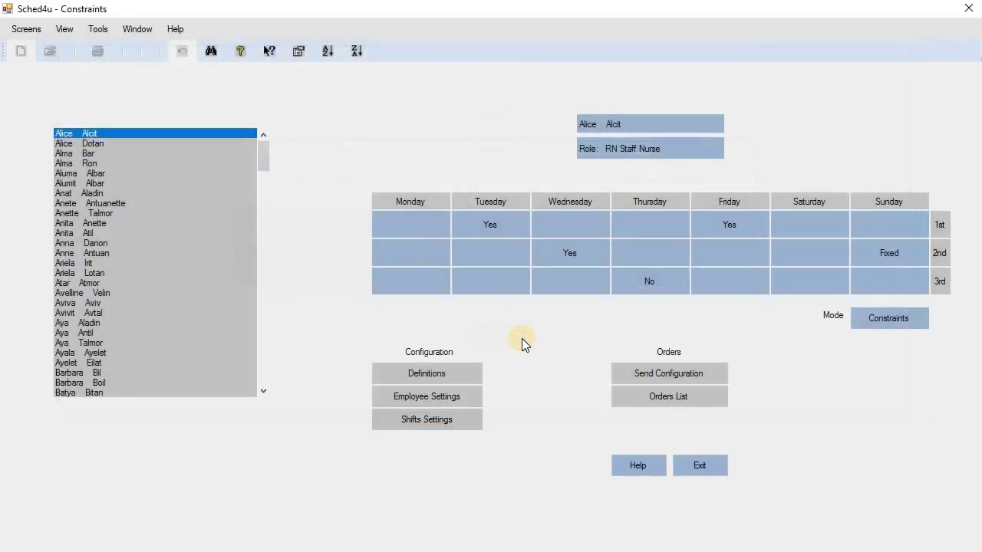